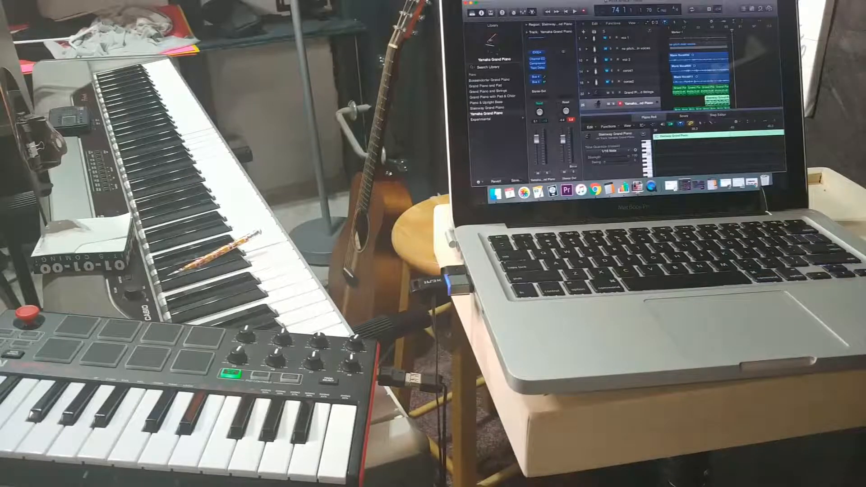
# - Start a new project, closing the current one, and create a Drummer track with the Songwriter genre
pyautogui.click(507, 0)
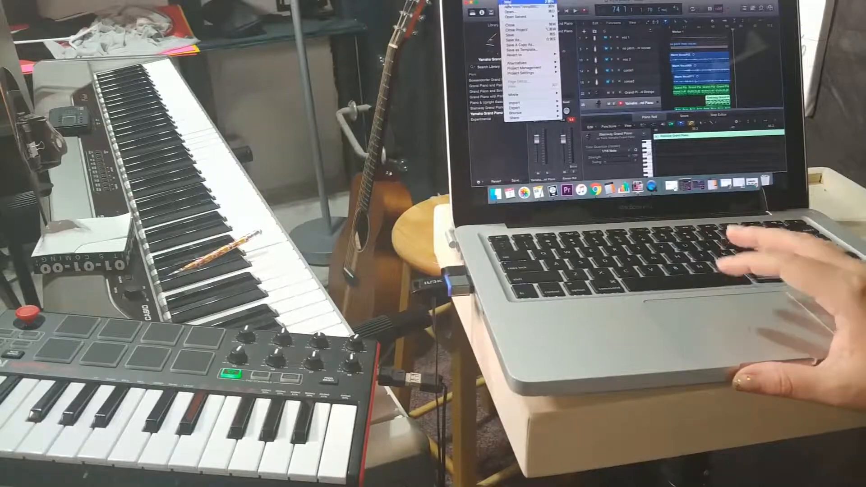
pyautogui.click(507, 2)
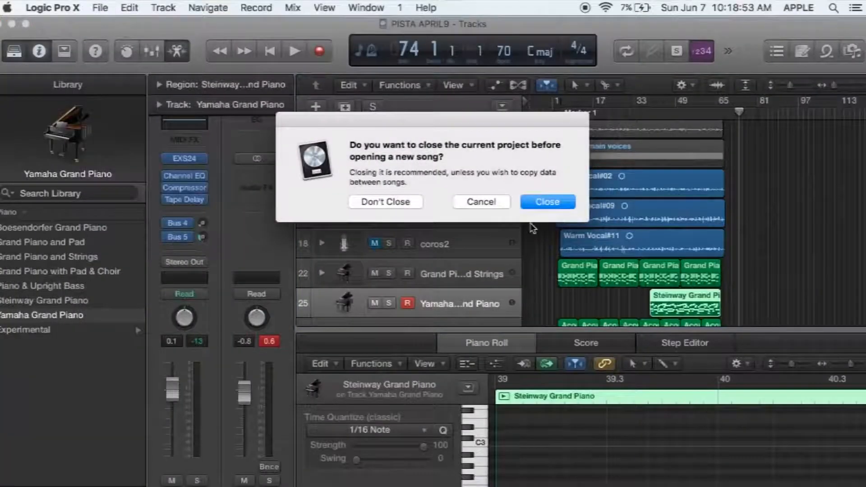
pyautogui.click(538, 204)
pyautogui.click(543, 201)
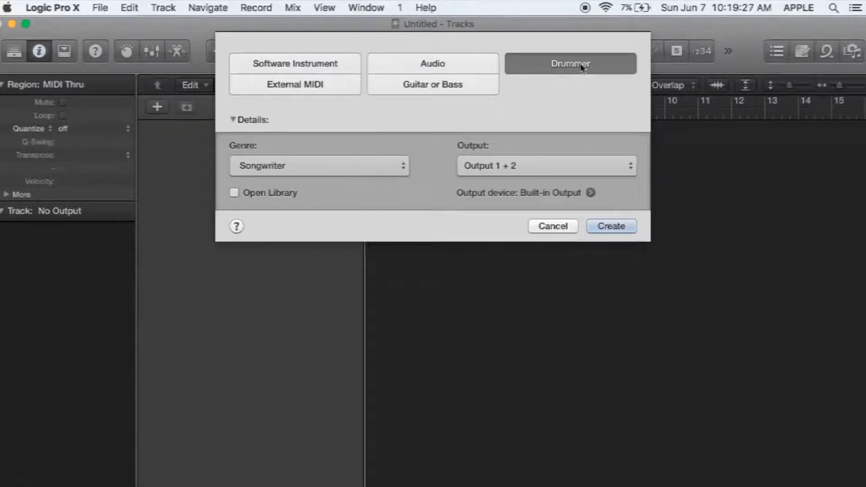
pyautogui.click(611, 226)
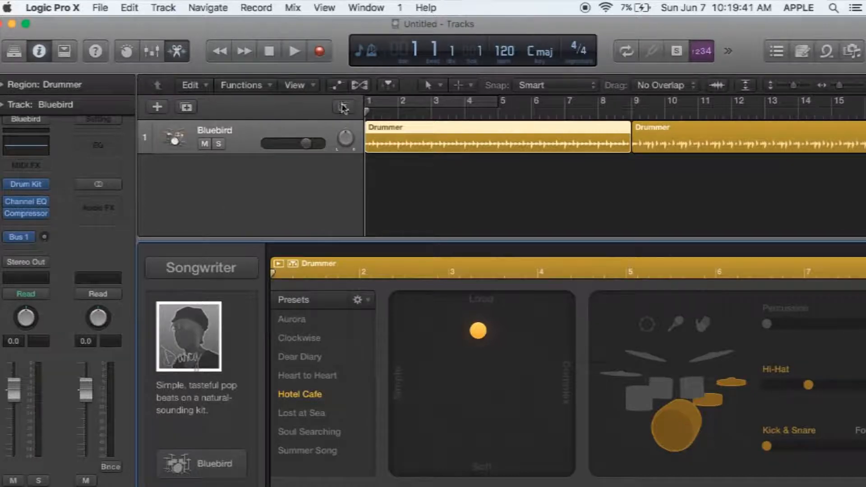
# - Play back the new Drummer track past the start of its second region, and stop playback
pyautogui.click(294, 51)
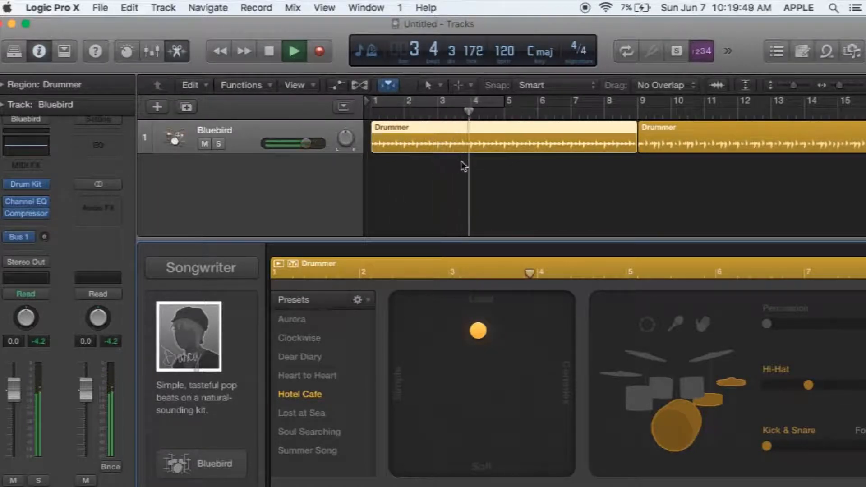
pyautogui.moveTo(481, 110); pyautogui.dragTo(564, 121)
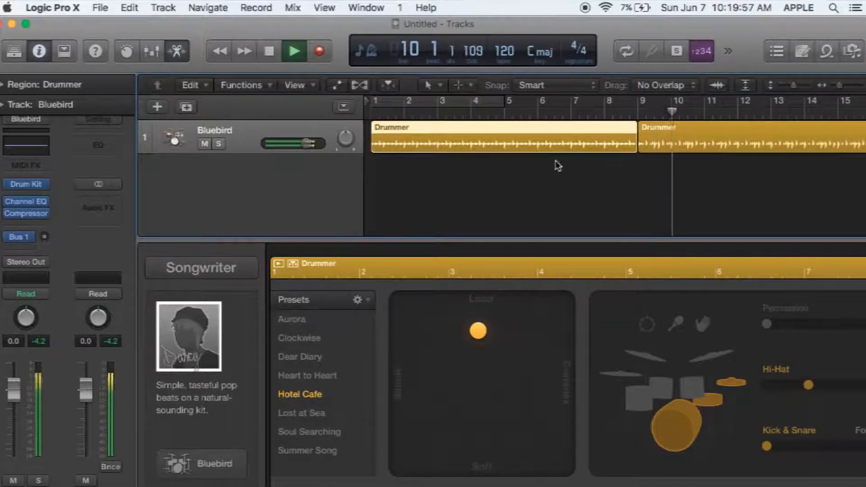
pyautogui.click(269, 54)
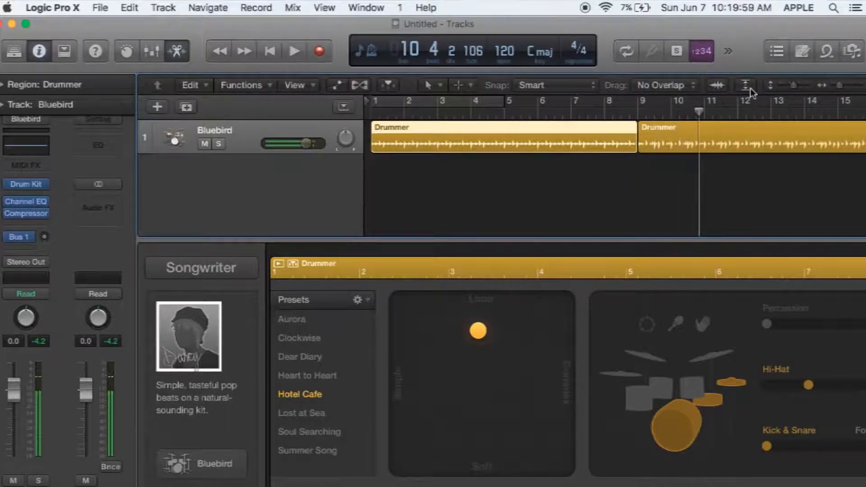
# - Copy both Drummer regions and paste them at bar 17
pyautogui.moveTo(839, 85); pyautogui.dragTo(834, 83)
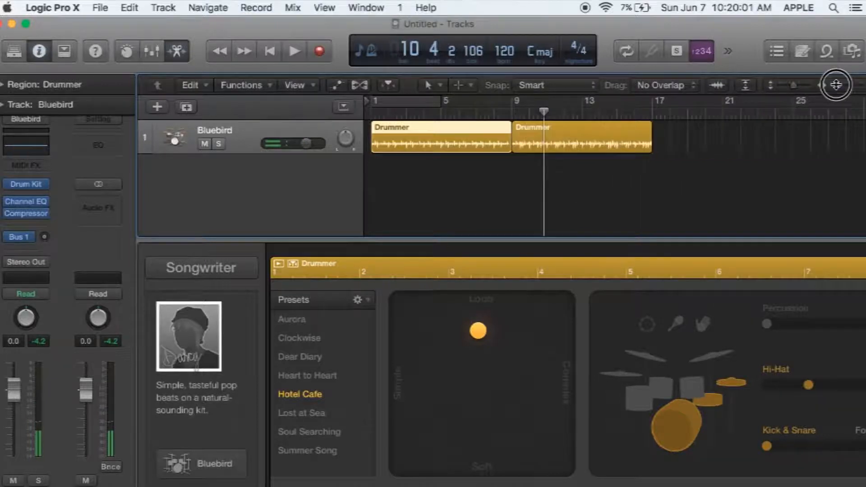
pyautogui.moveTo(586, 169); pyautogui.dragTo(479, 139)
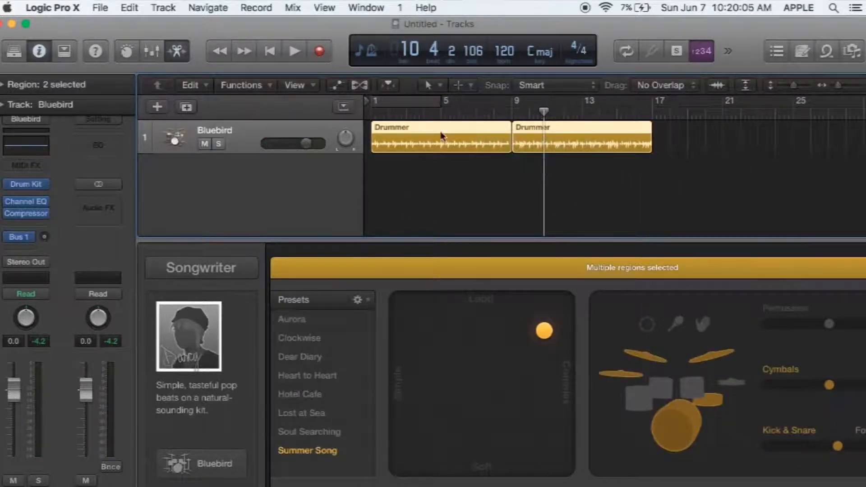
pyautogui.press('t')
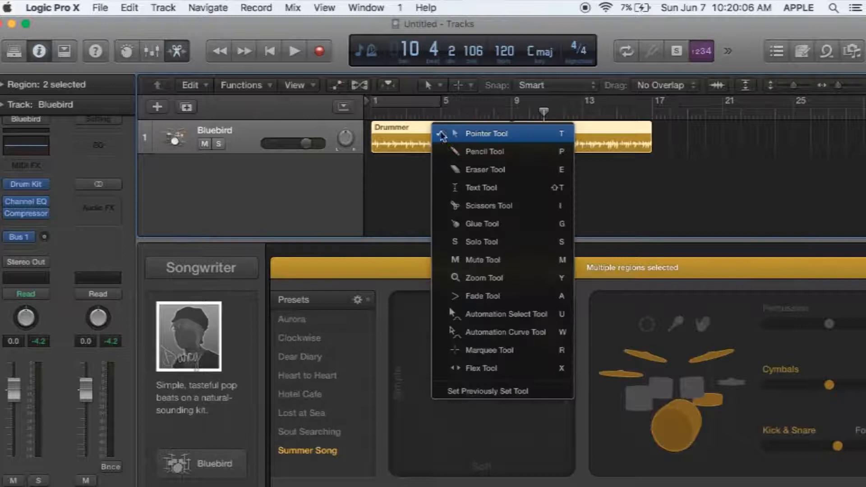
pyautogui.click(136, 9)
pyautogui.click(129, 8)
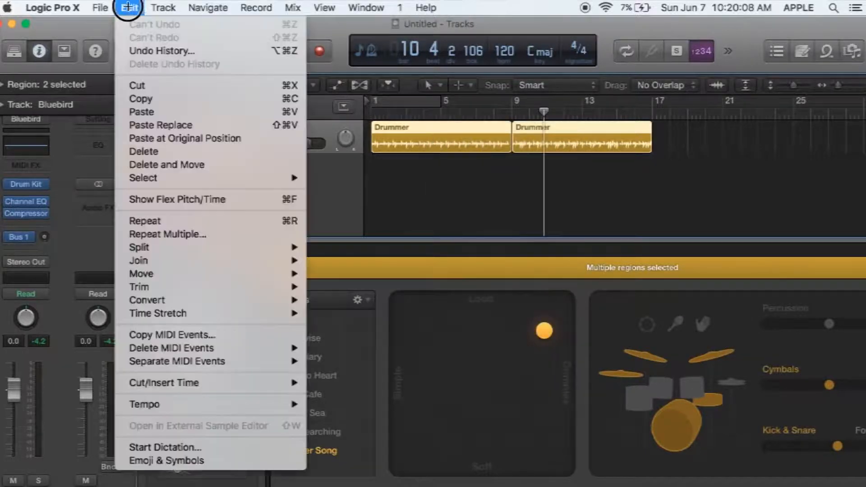
pyautogui.click(165, 98)
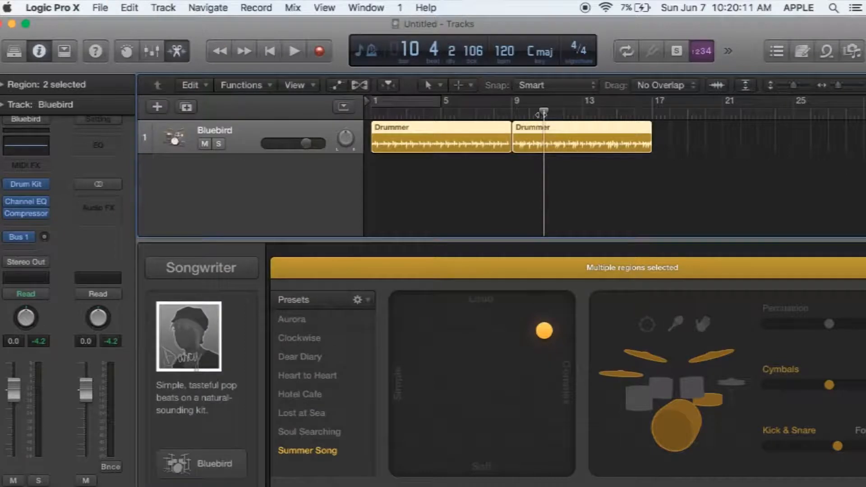
pyautogui.moveTo(543, 113); pyautogui.dragTo(652, 112)
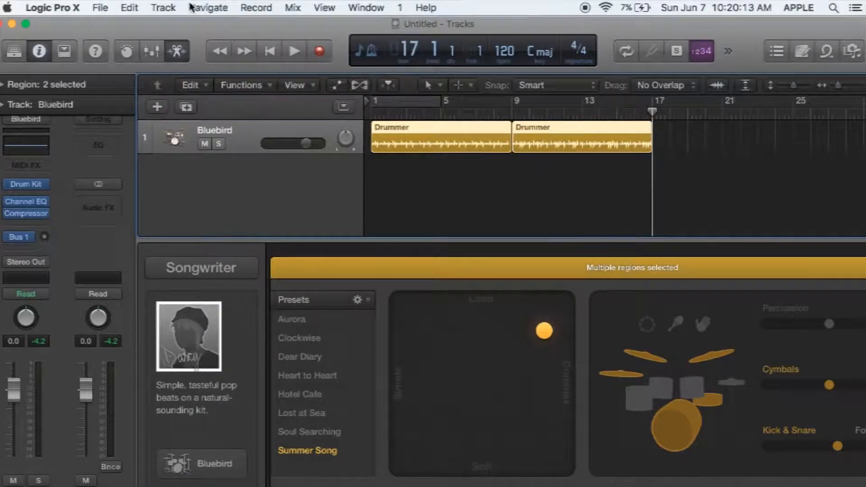
pyautogui.click(126, 7)
pyautogui.click(172, 112)
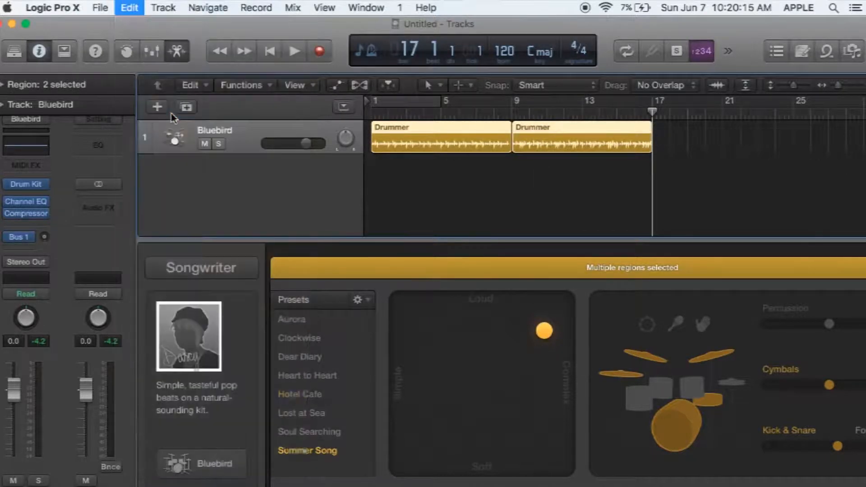
# - Select all four Drummer regions and try to paste a copy of them at bar 33
pyautogui.moveTo(837, 86); pyautogui.dragTo(834, 83)
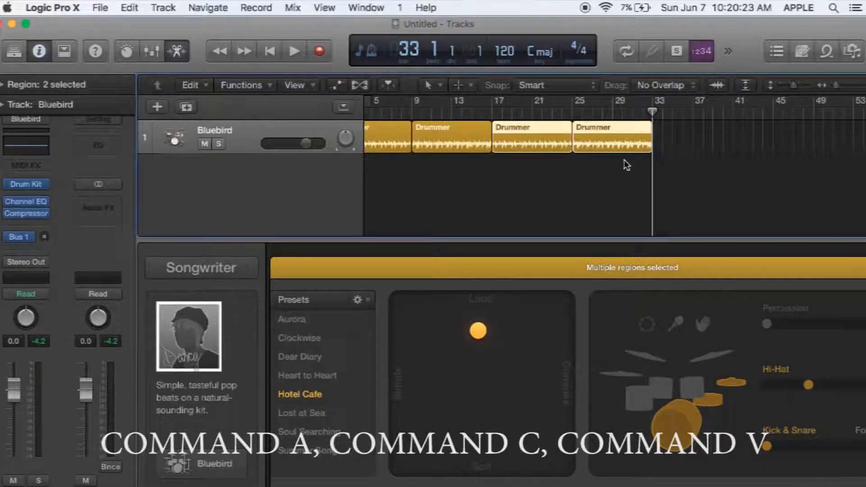
pyautogui.press('super+a')
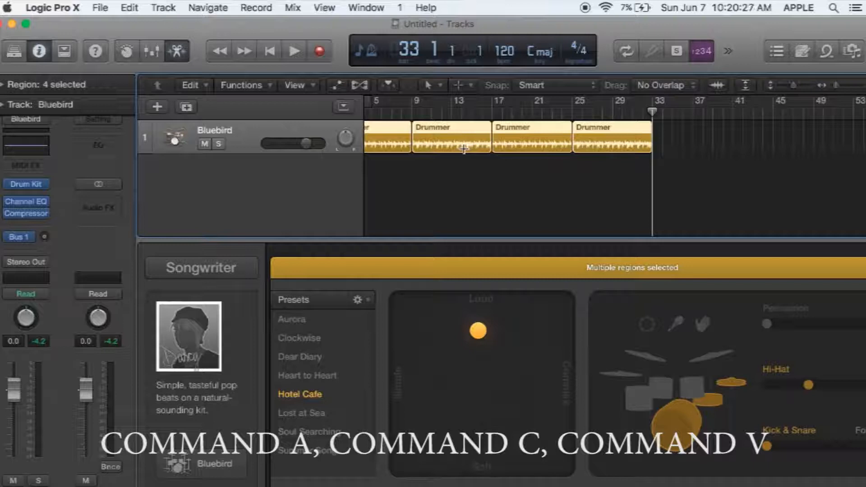
pyautogui.click(130, 7)
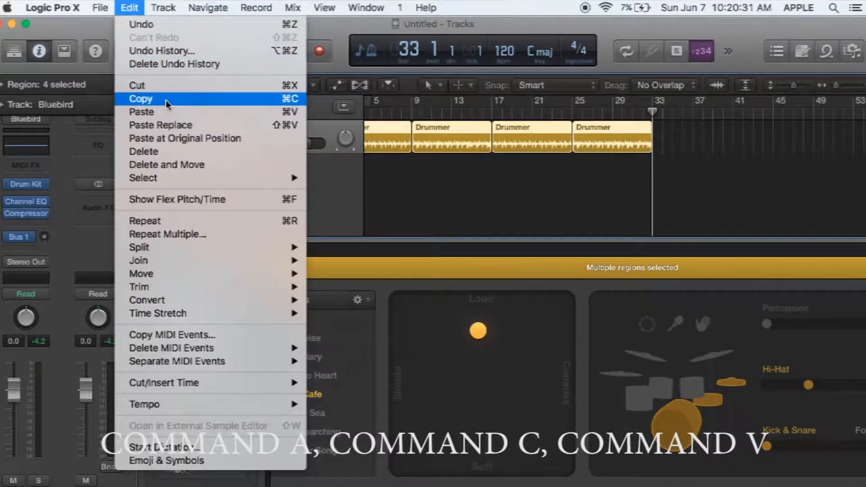
pyautogui.click(422, 168)
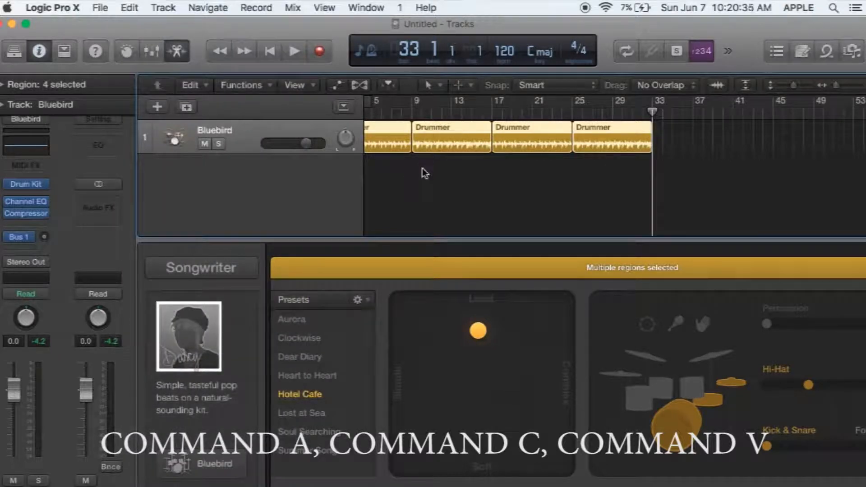
pyautogui.press('super+v')
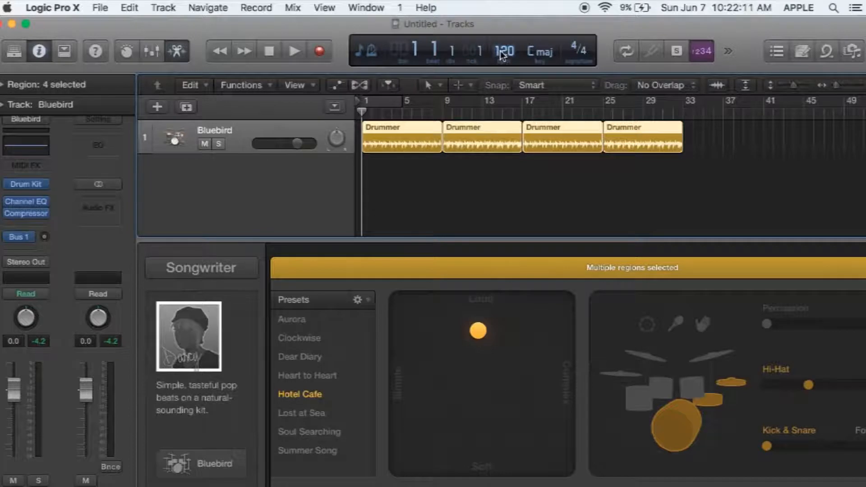
# - Set the project tempo to 70 bpm and play back the drum regions
pyautogui.doubleClick(503, 52)
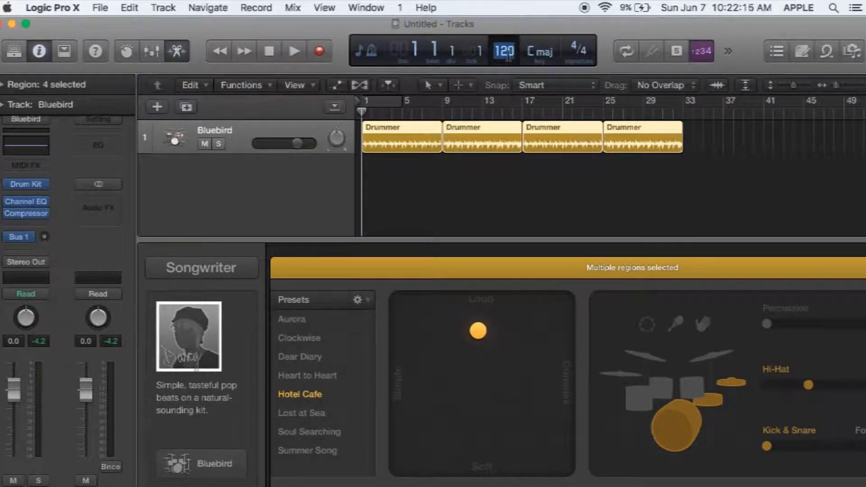
pyautogui.write('70')
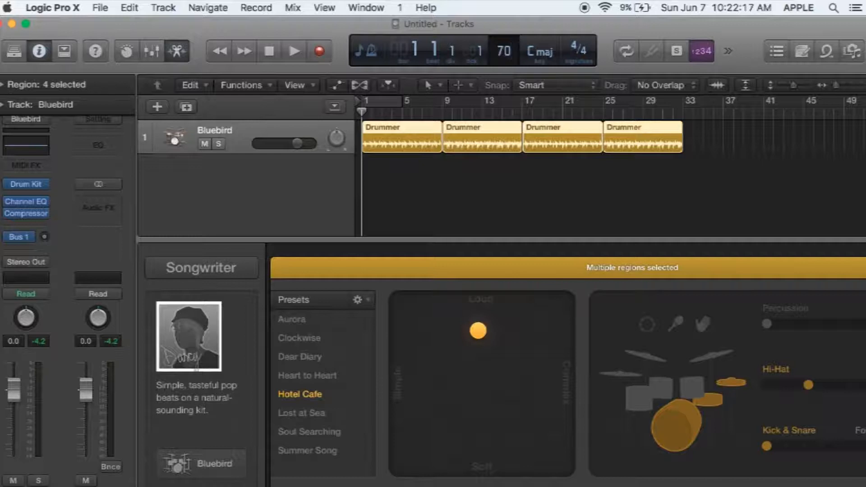
pyautogui.press('Return')
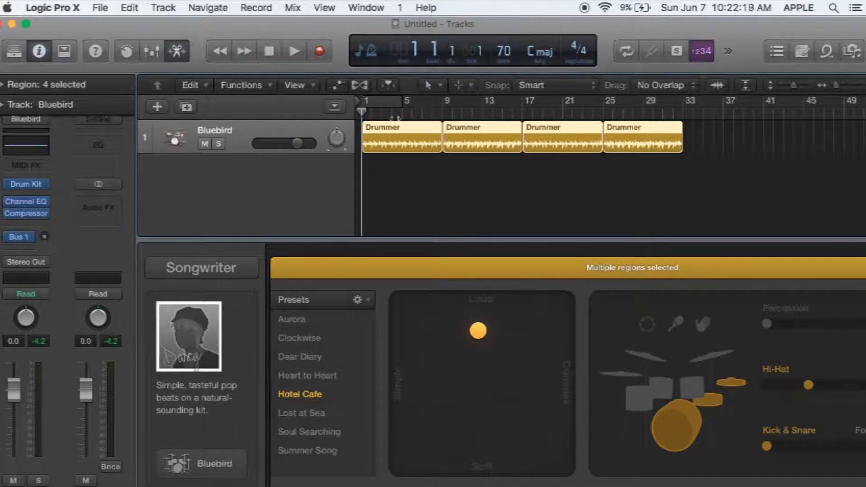
pyautogui.click(294, 51)
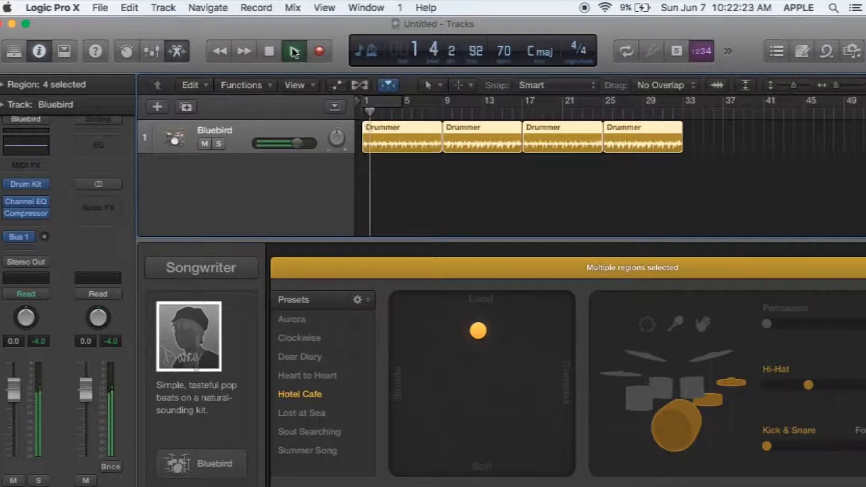
pyautogui.click(292, 47)
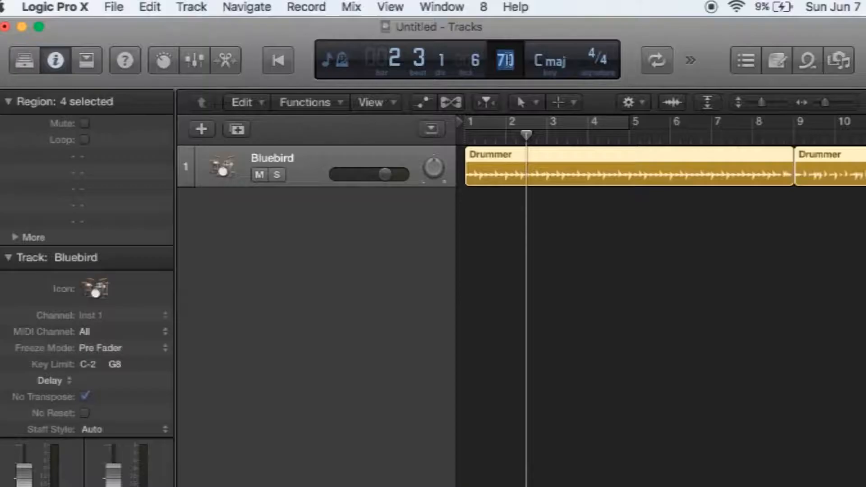
# - Set the project tempo to 80 bpm and play the drums from bar 1
pyautogui.write('80')
pyautogui.press('Return')
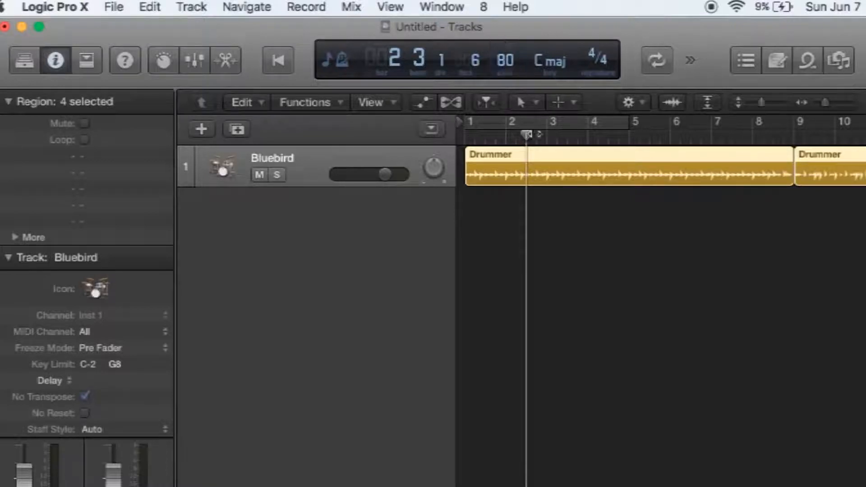
pyautogui.moveTo(530, 135); pyautogui.dragTo(435, 122)
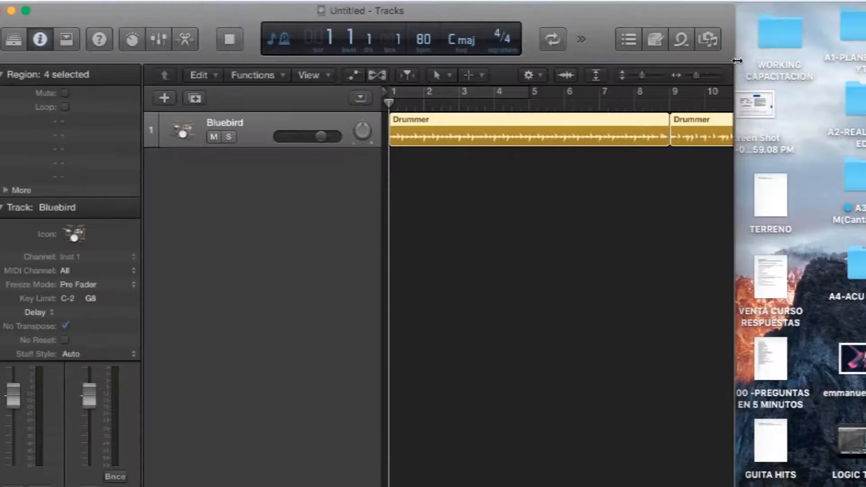
pyautogui.moveTo(736, 61); pyautogui.dragTo(865, 85)
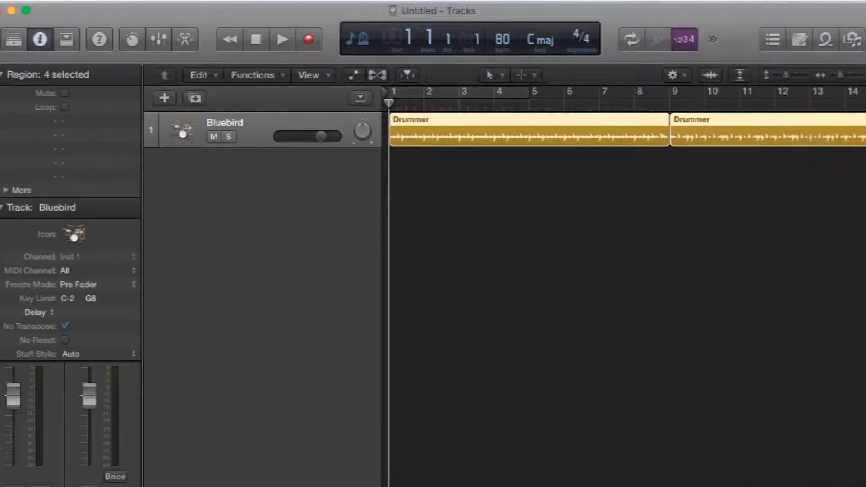
pyautogui.click(280, 39)
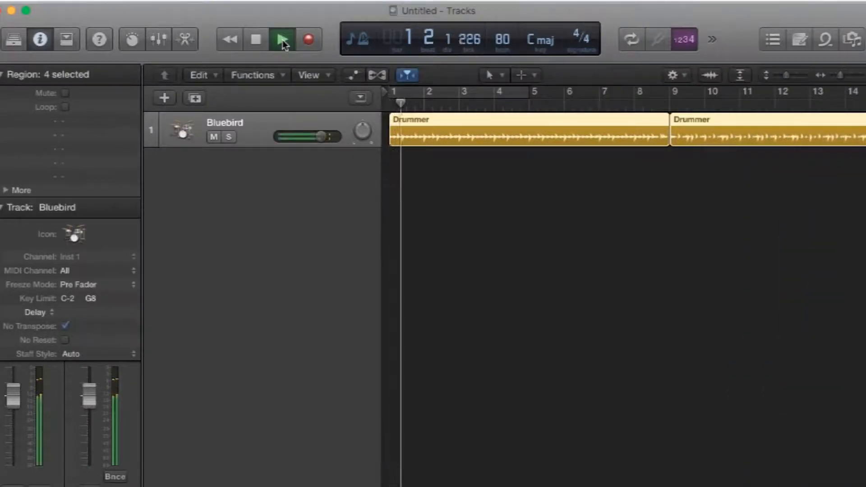
pyautogui.click(258, 41)
# - Set the project tempo to 85 bpm and play the drums from the middle of bar 2
pyautogui.doubleClick(502, 39)
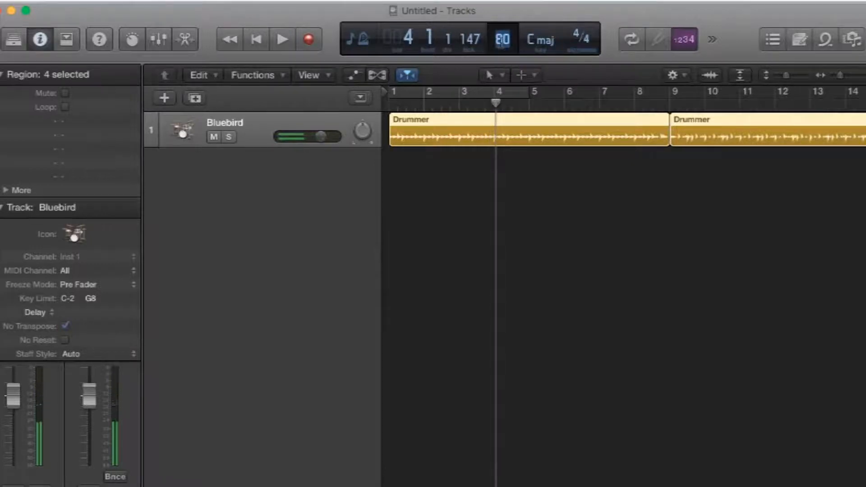
pyautogui.write('85')
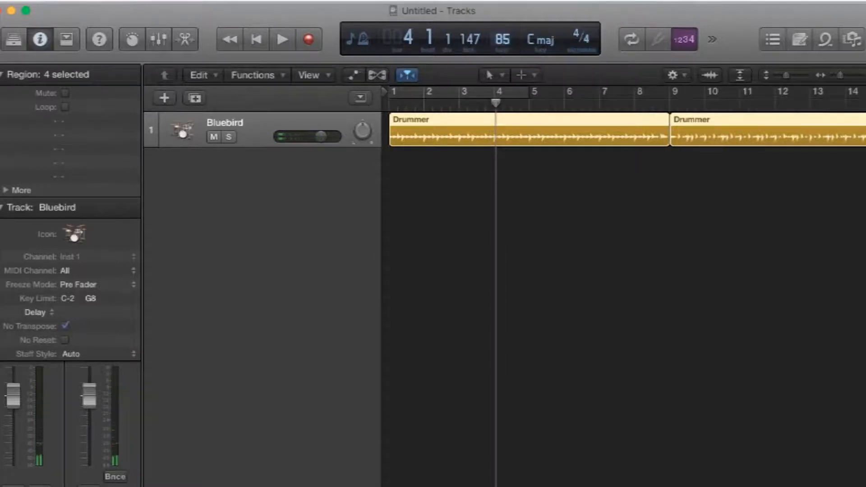
pyautogui.moveTo(496, 101); pyautogui.dragTo(450, 101)
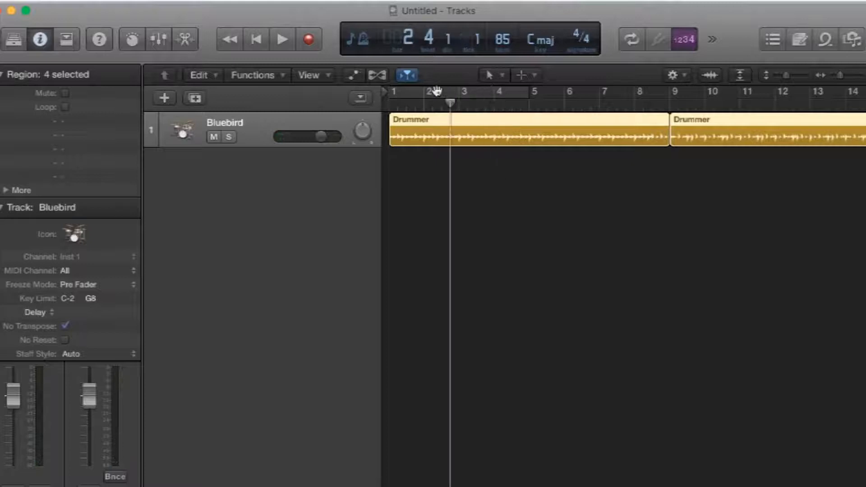
pyautogui.click(283, 39)
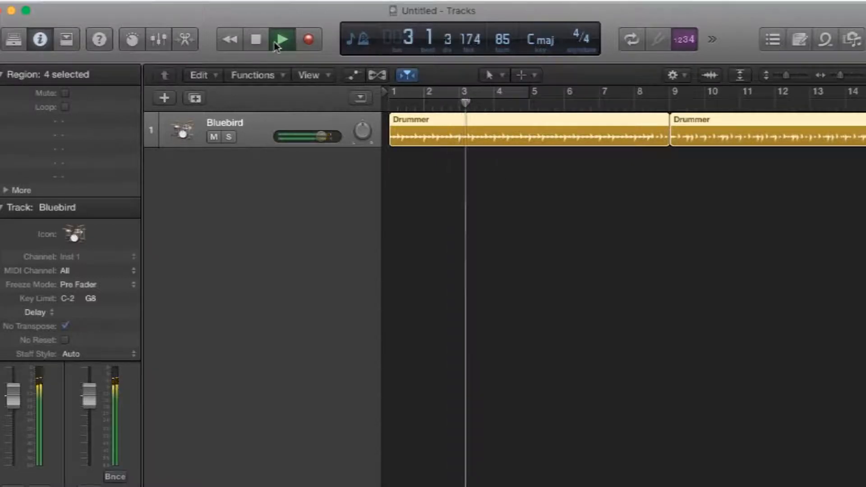
pyautogui.click(255, 42)
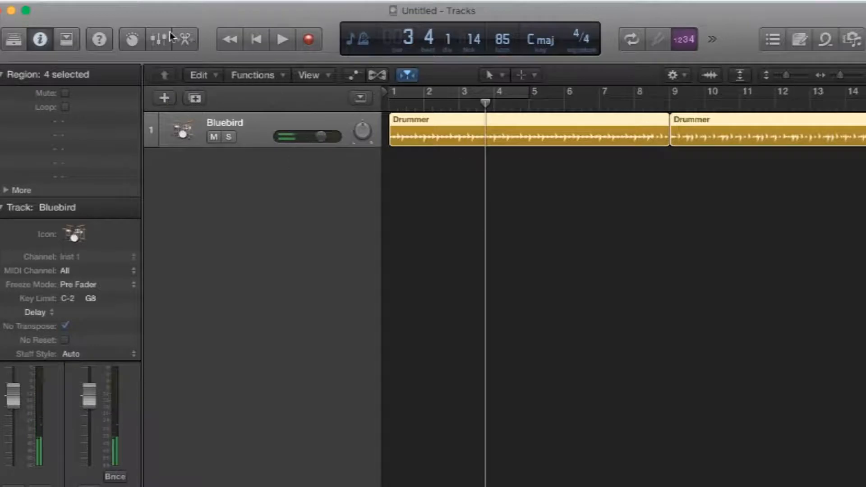
# - Show the Drummer editor and apply the Aurora preset to the four selected regions
pyautogui.click(185, 39)
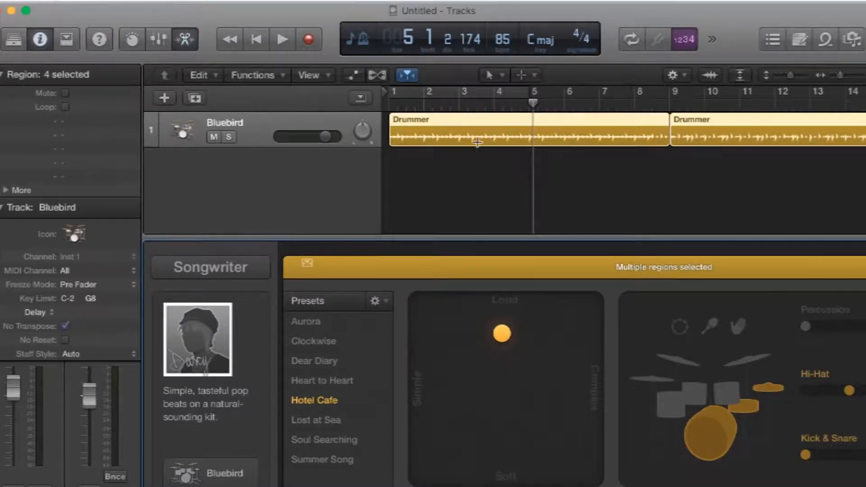
pyautogui.click(315, 321)
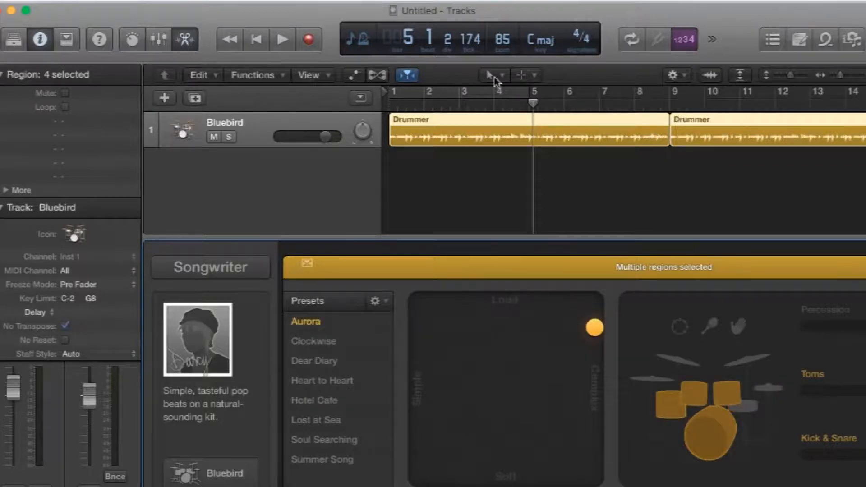
# - Play the four drum regions from bar 2 to hear the Aurora preset
pyautogui.moveTo(532, 103); pyautogui.dragTo(420, 73)
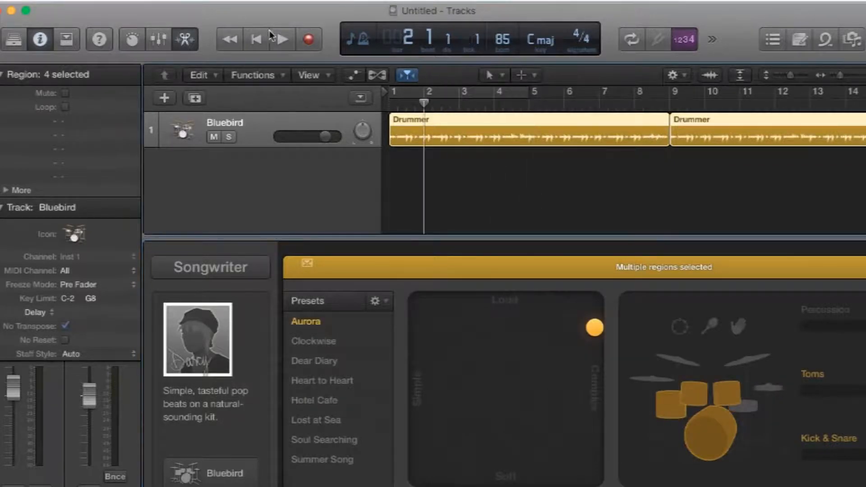
pyautogui.click(282, 40)
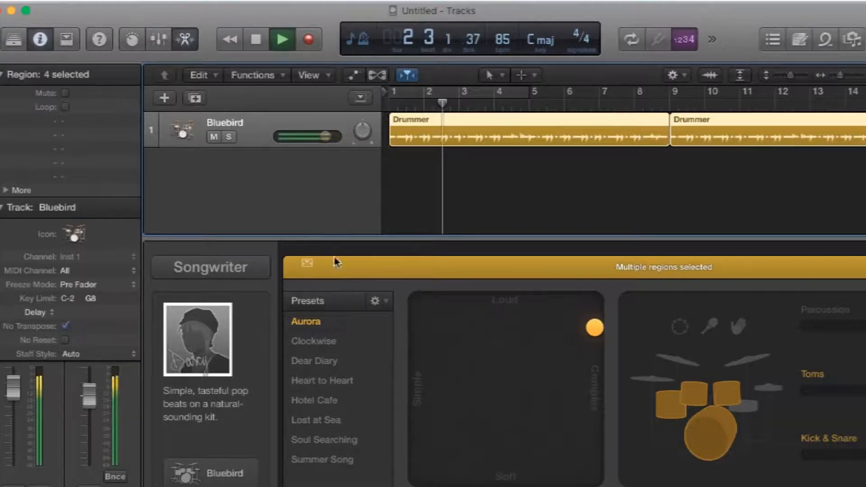
pyautogui.click(257, 42)
# - Apply the Clockwise preset to the selected drum regions and play them from bar 3
pyautogui.click(313, 341)
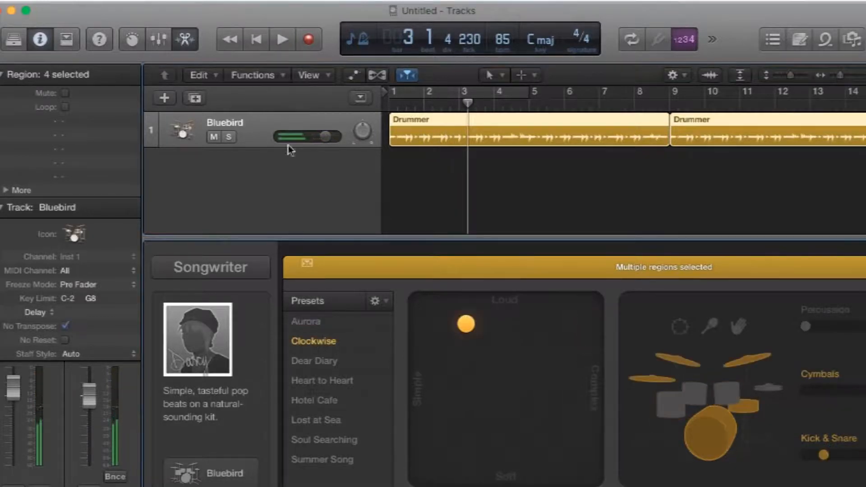
pyautogui.click(282, 40)
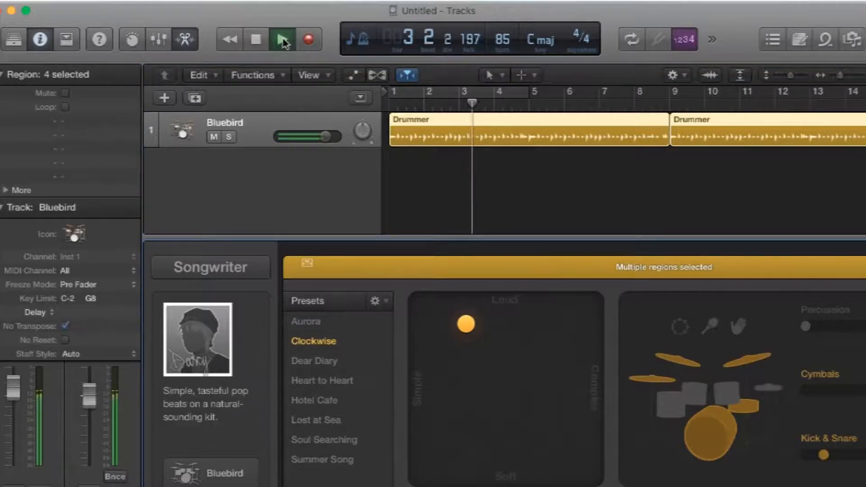
pyautogui.click(254, 39)
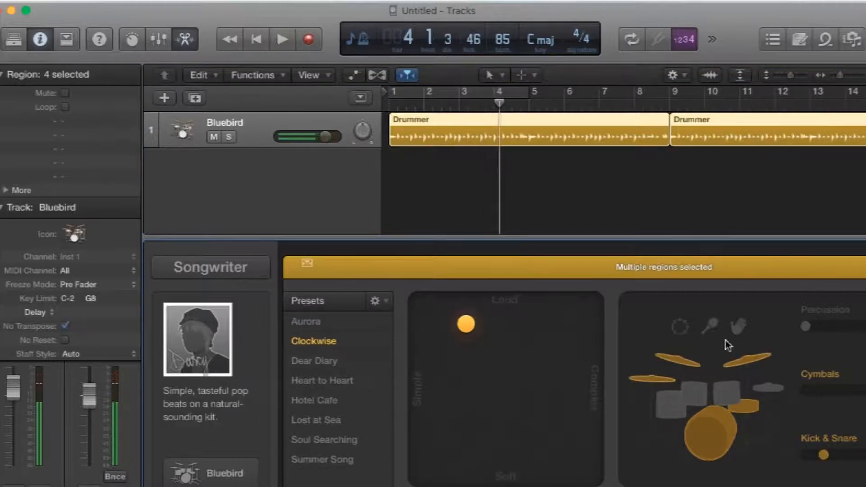
# - Switch the drummer from cymbals to toms, add the tambourine, and play the drums from bar 4
pyautogui.click(672, 410)
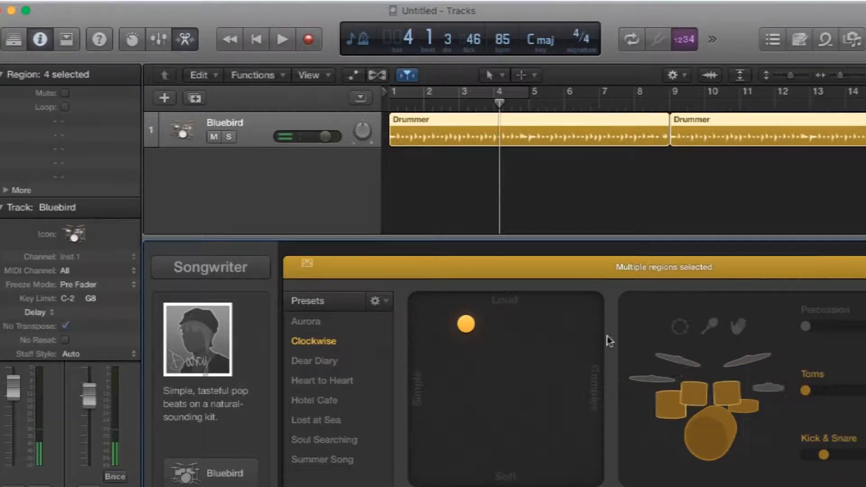
pyautogui.click(277, 37)
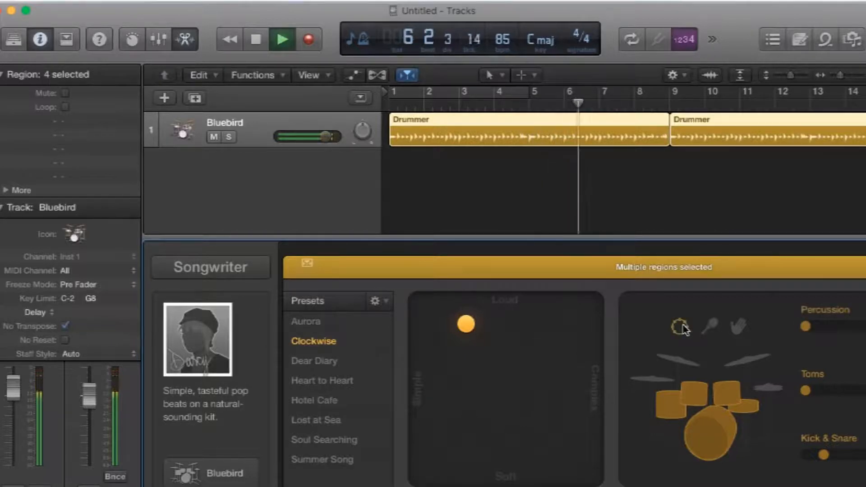
pyautogui.click(261, 45)
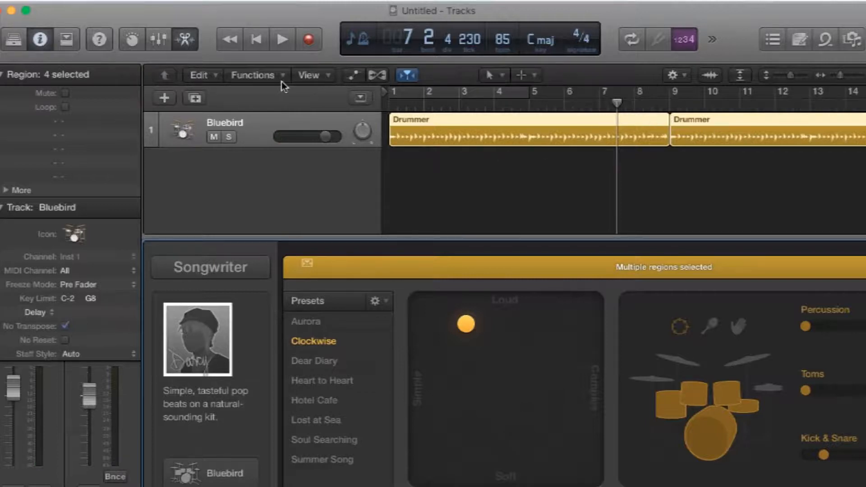
# - Add a second Bluebird track with the same settings and delete it again
pyautogui.click(194, 99)
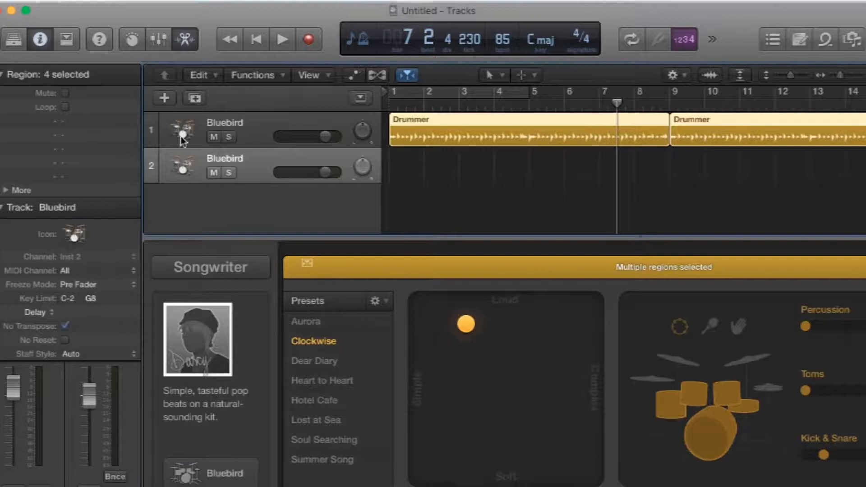
pyautogui.click(189, 131)
pyautogui.click(185, 159)
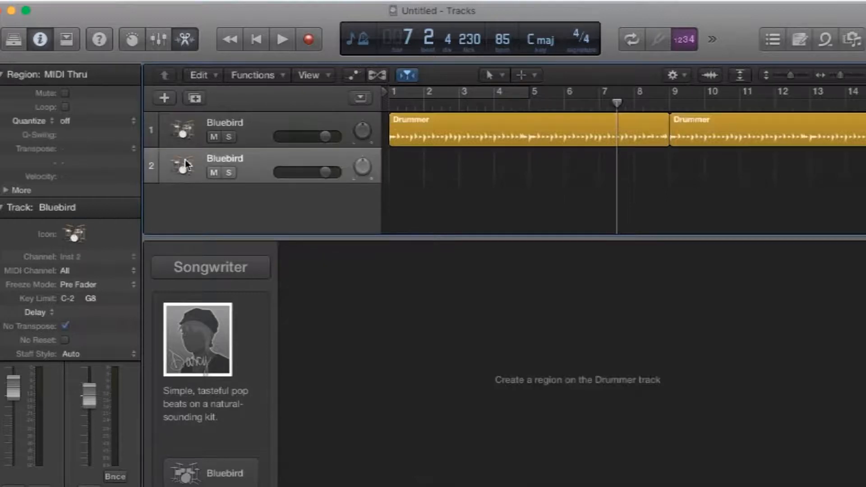
pyautogui.press('super+BackSpace')
# - Create one audio track with no input and load the Warm Vocal patch from the Voice category
pyautogui.click(165, 99)
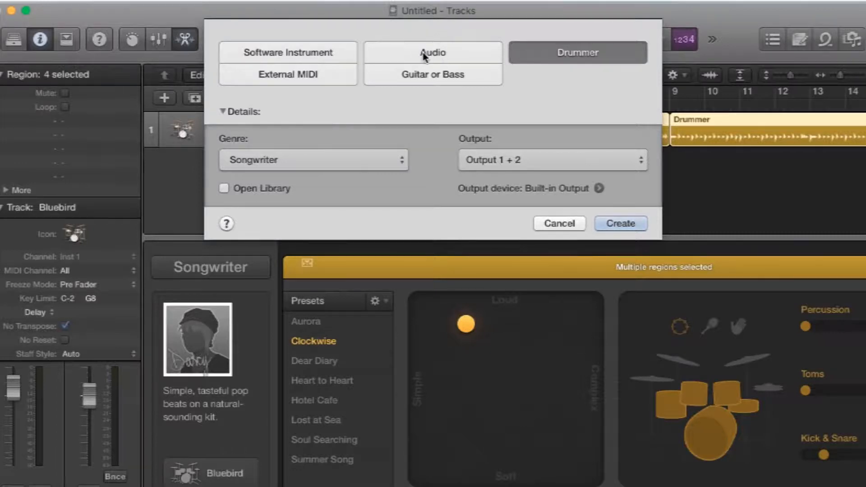
pyautogui.click(391, 54)
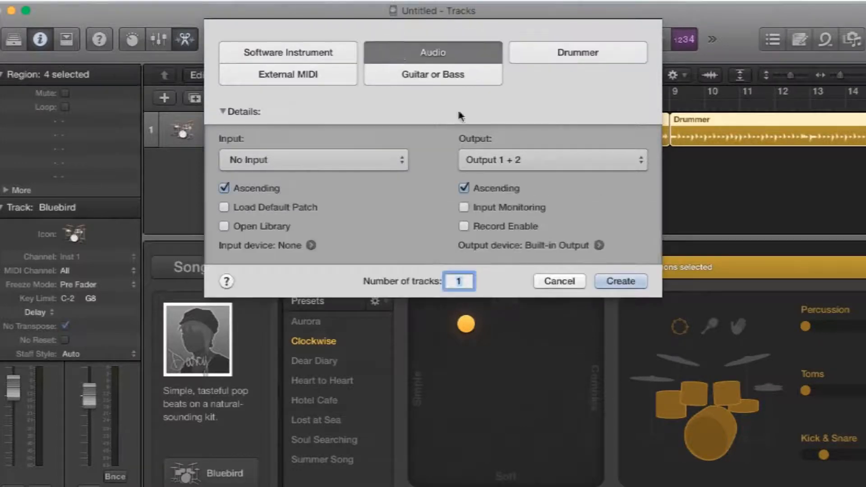
pyautogui.click(621, 280)
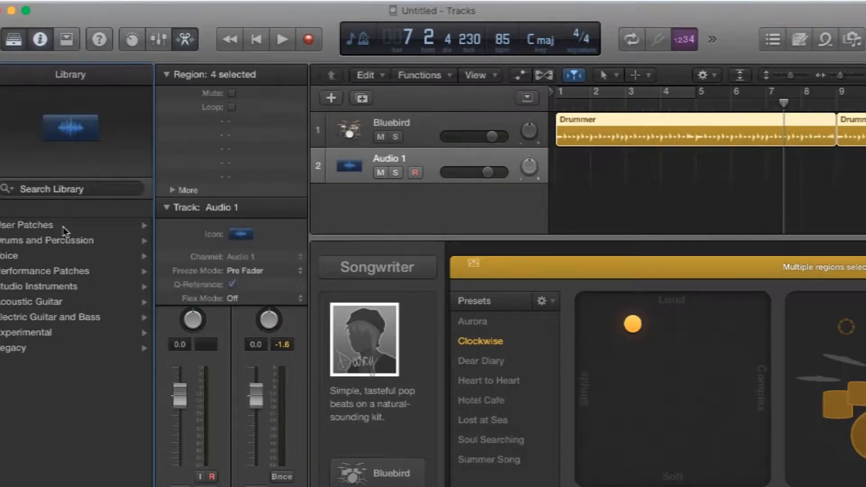
pyautogui.click(12, 256)
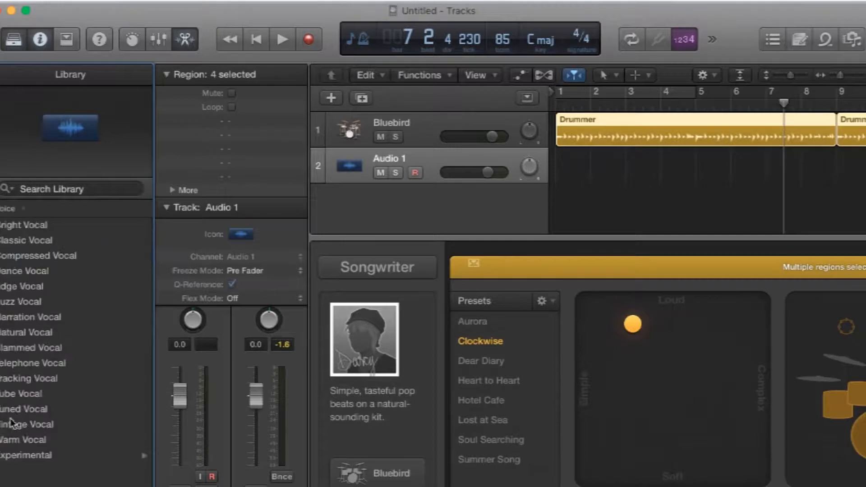
pyautogui.click(20, 443)
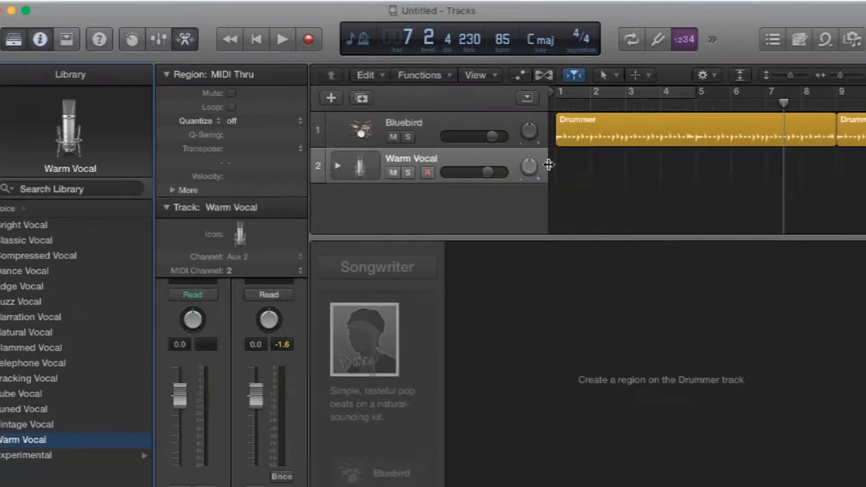
# - Delete the Warm Vocal track below the Bluebird drum track
pyautogui.click(342, 141)
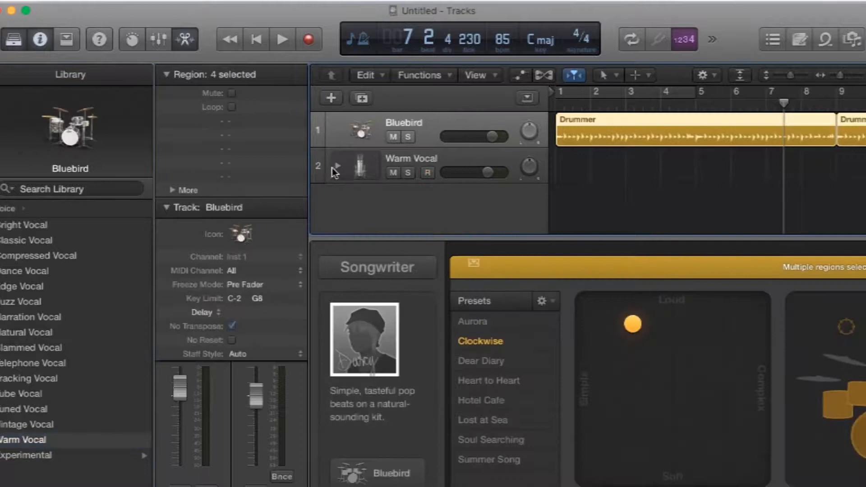
pyautogui.click(337, 166)
pyautogui.click(338, 168)
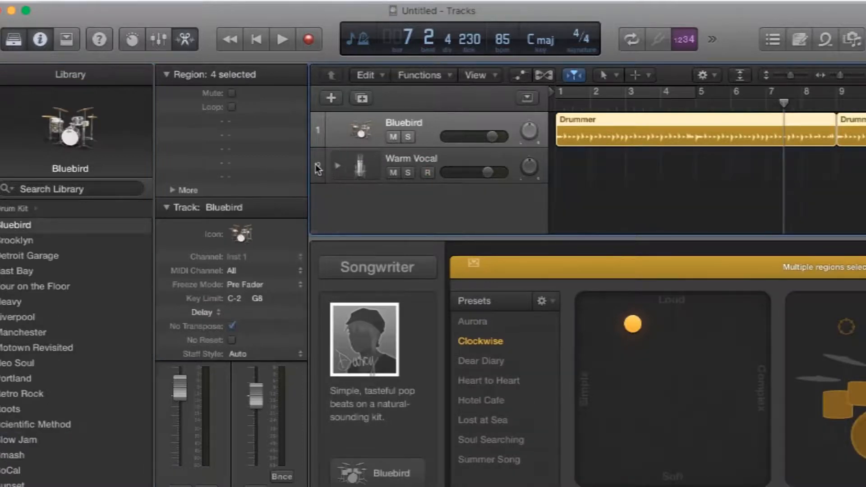
pyautogui.click(318, 169)
pyautogui.press('super+BackSpace')
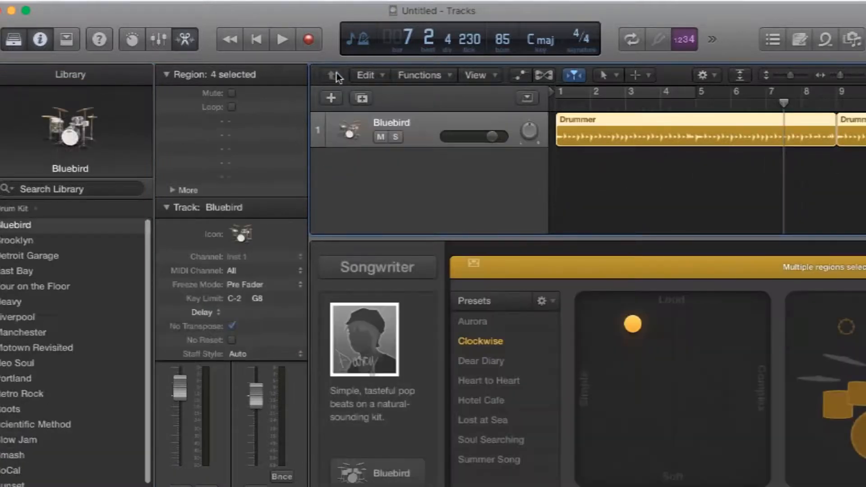
# - Create a software instrument track with an empty channel strip and duplicate it three times
pyautogui.click(331, 98)
pyautogui.click(299, 54)
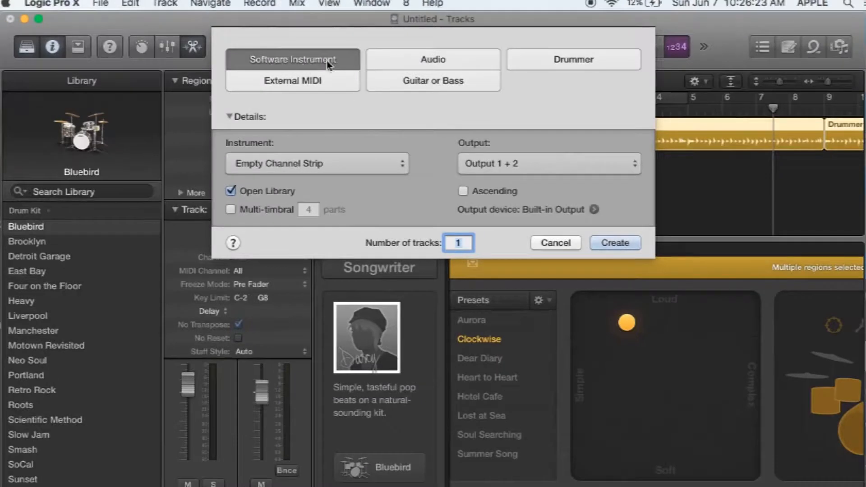
pyautogui.click(625, 243)
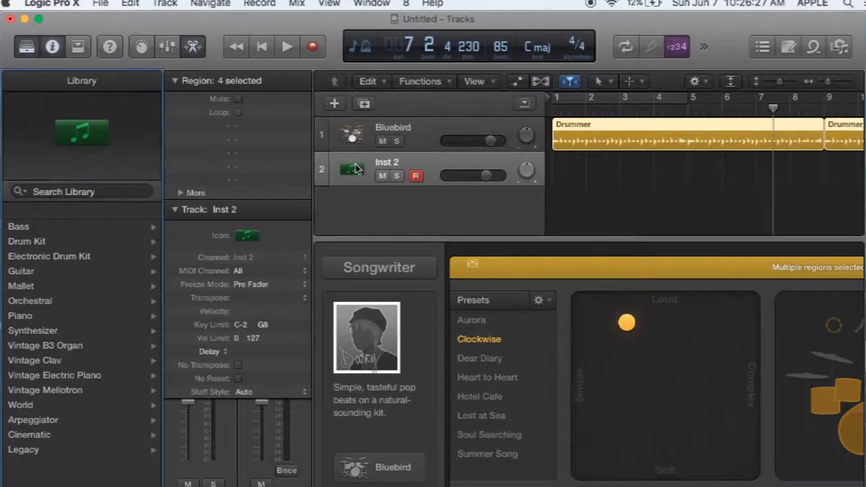
pyautogui.click(364, 104)
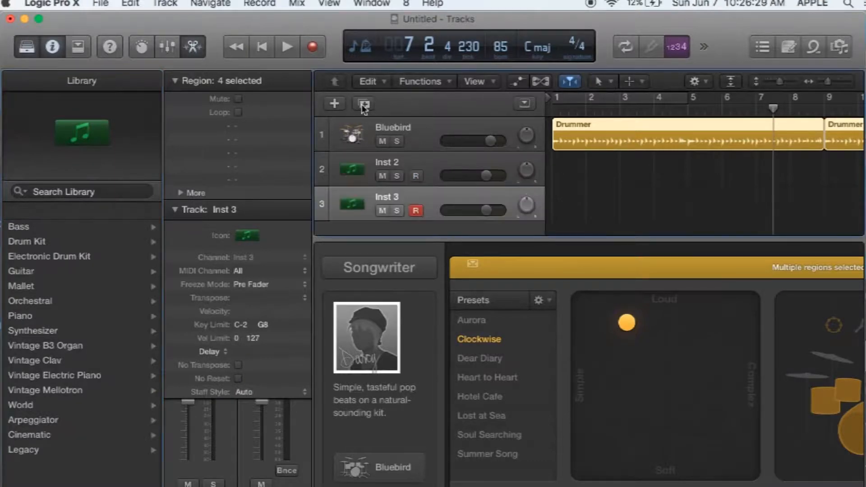
pyautogui.click(364, 105)
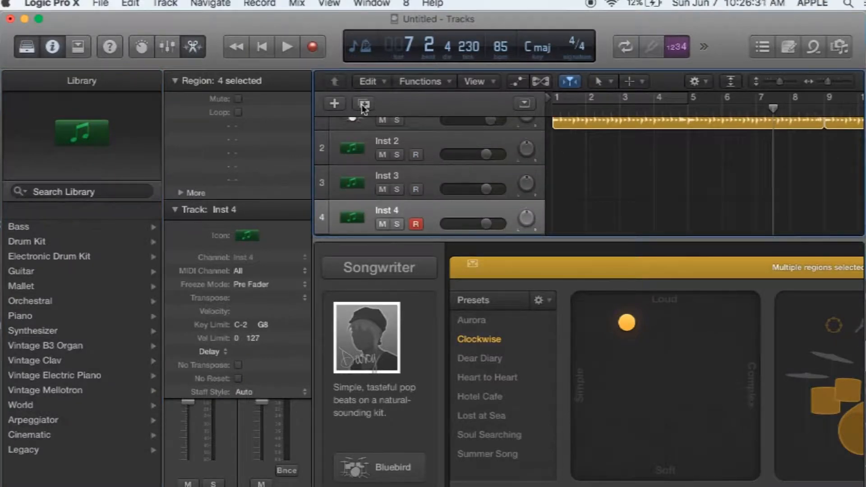
pyautogui.click(364, 104)
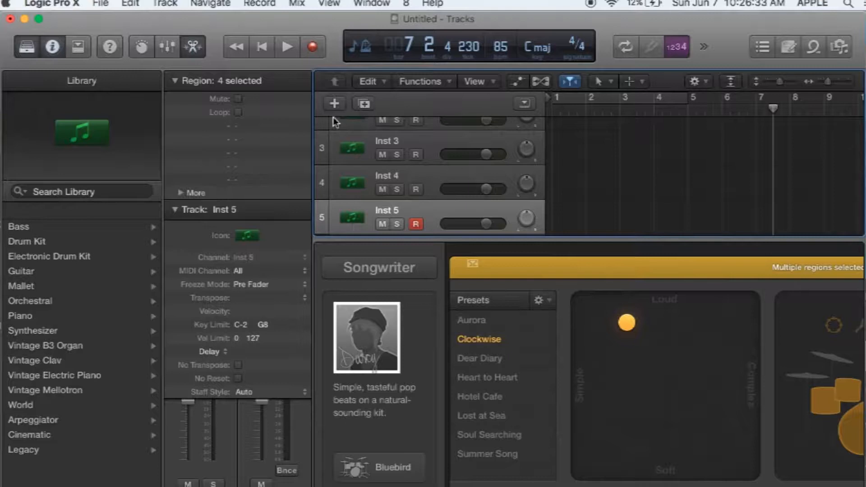
# - Load the Grand Piano and Strings patch on the Inst 2 track and move the playhead to bar 1
pyautogui.click(332, 154)
pyautogui.press('Up')
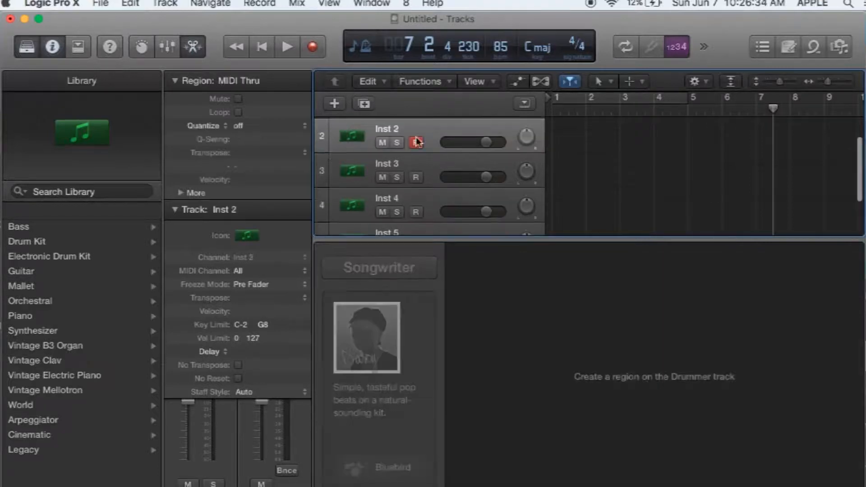
pyautogui.press('Up')
pyautogui.press('Down')
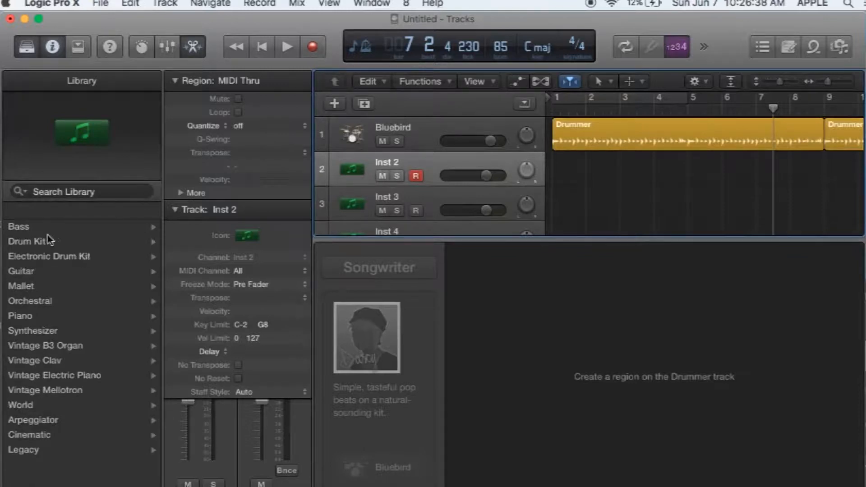
pyautogui.click(23, 316)
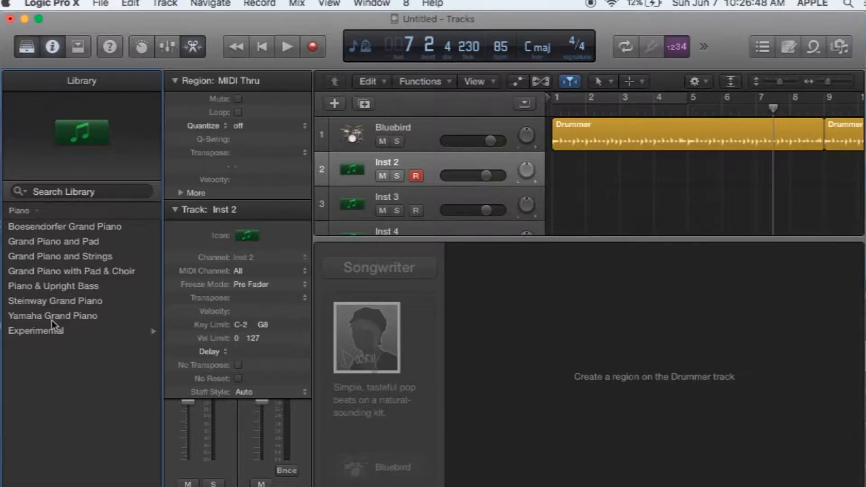
pyautogui.click(56, 256)
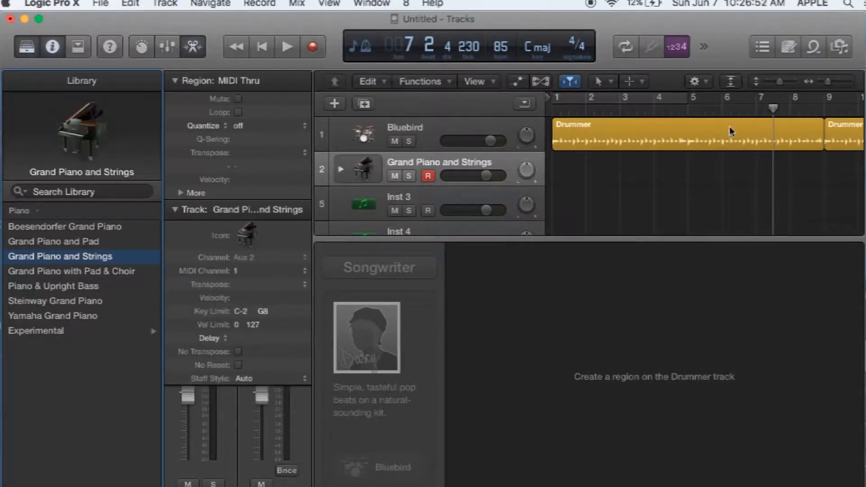
pyautogui.moveTo(773, 108); pyautogui.dragTo(536, 147)
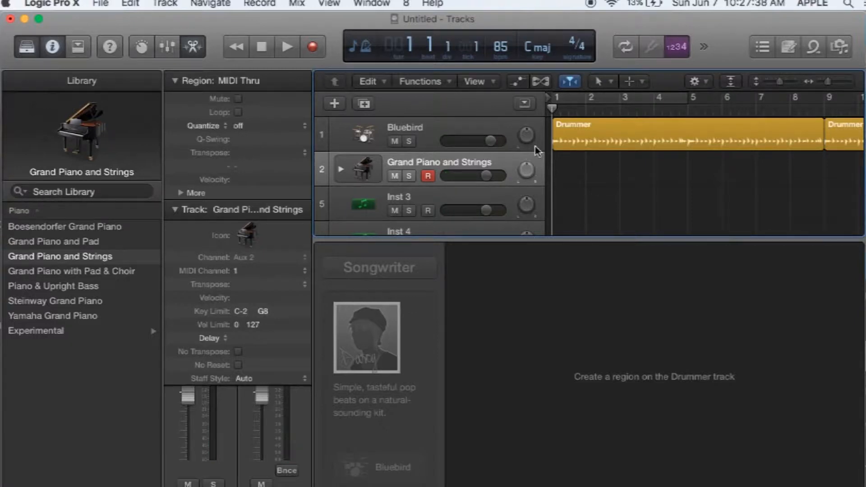
# - Load the Acoustic Guitar patch on the Inst 3 track and switch it to Amped Synth Lead
pyautogui.click(338, 198)
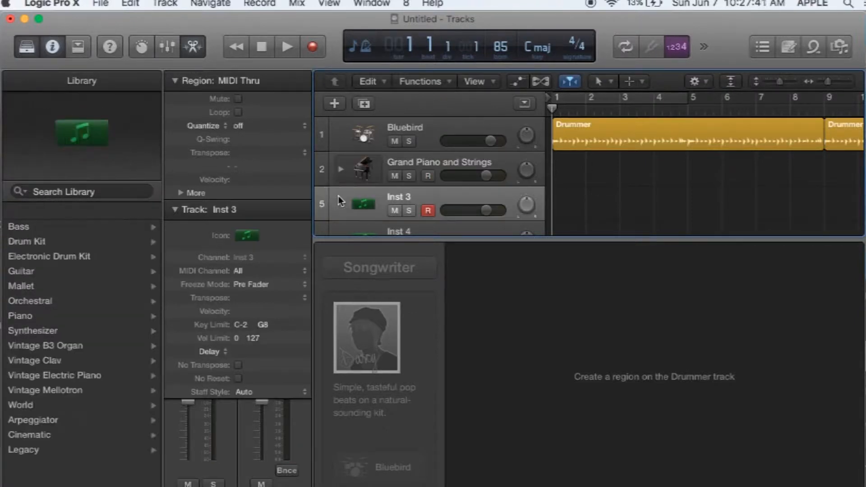
pyautogui.click(29, 270)
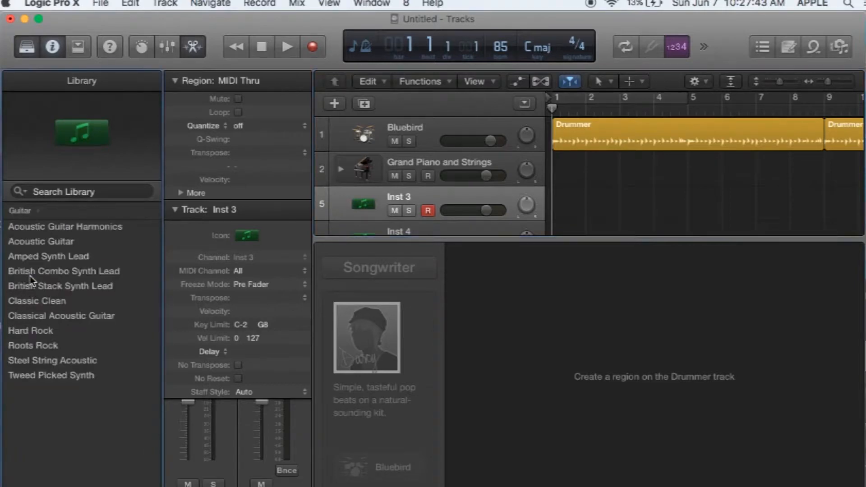
pyautogui.click(32, 242)
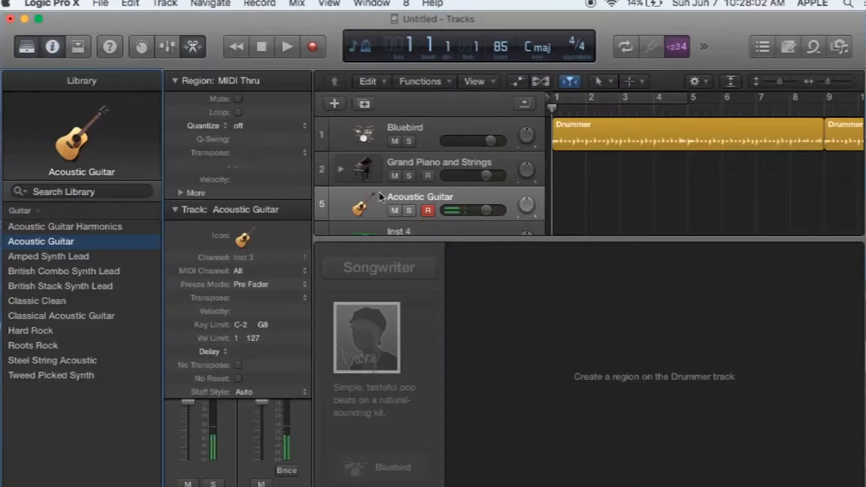
pyautogui.press('Down')
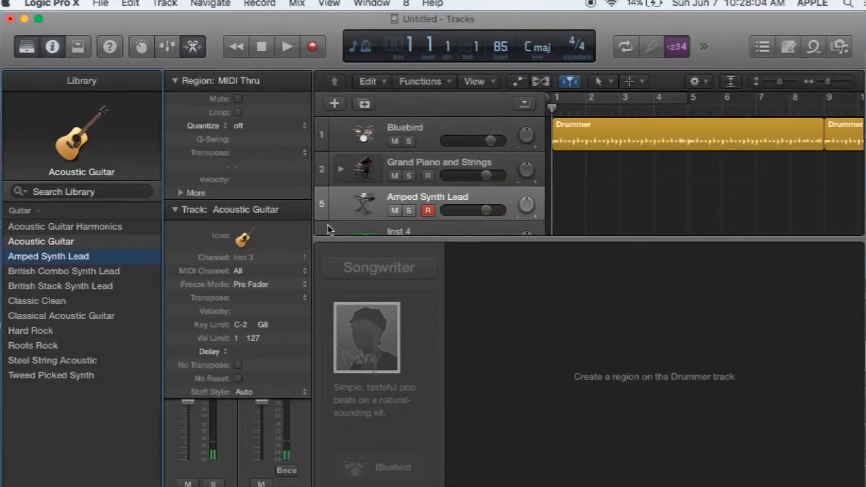
# - Load the Breathless Space patch from the Synthesizer Pad category on the Inst 4 track
pyautogui.click(327, 226)
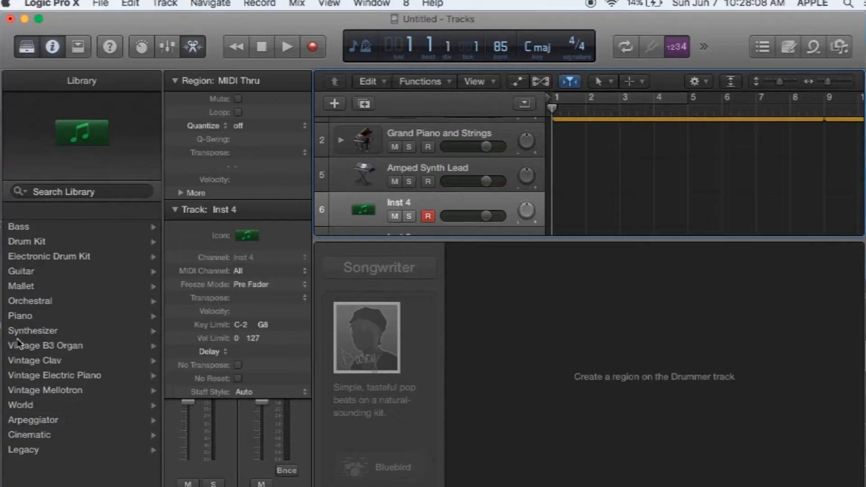
pyautogui.click(36, 331)
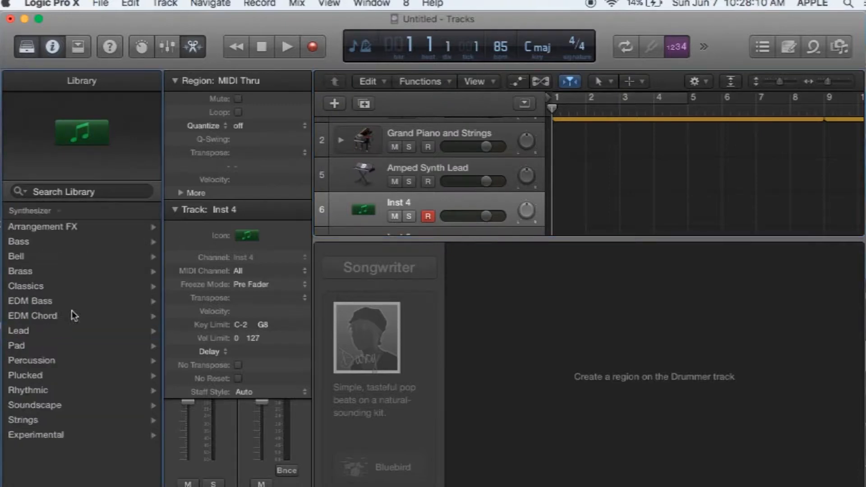
pyautogui.click(25, 345)
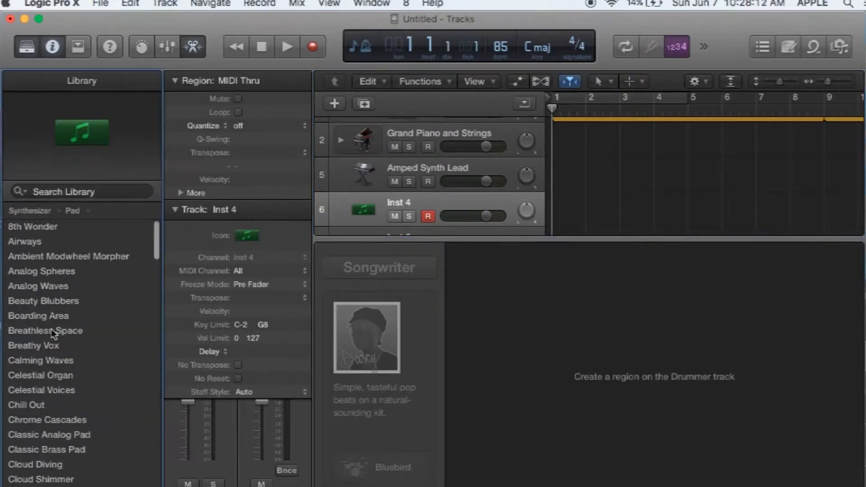
pyautogui.click(41, 330)
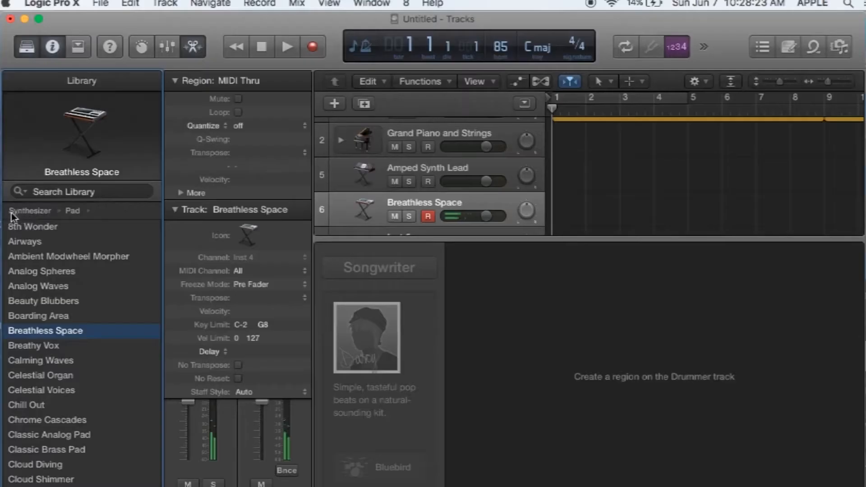
# - Replace the Breathless Space patch with 8th Wonder from the Synthesizer Pad category
pyautogui.click(12, 213)
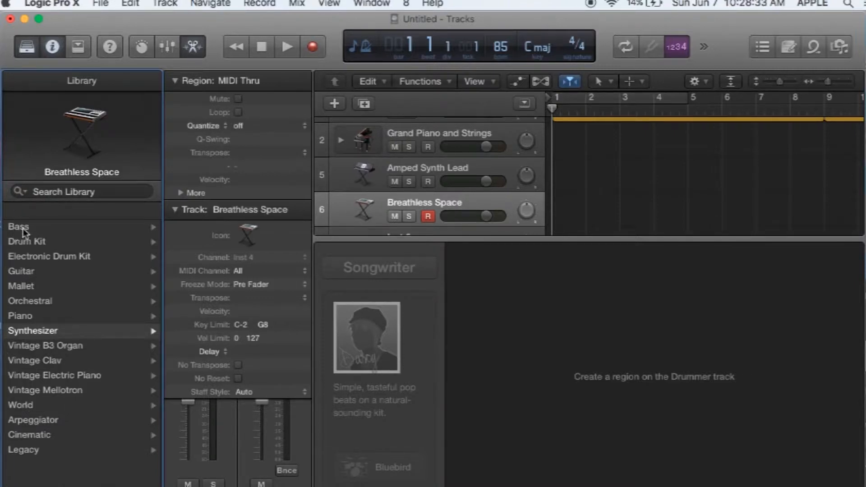
pyautogui.click(57, 191)
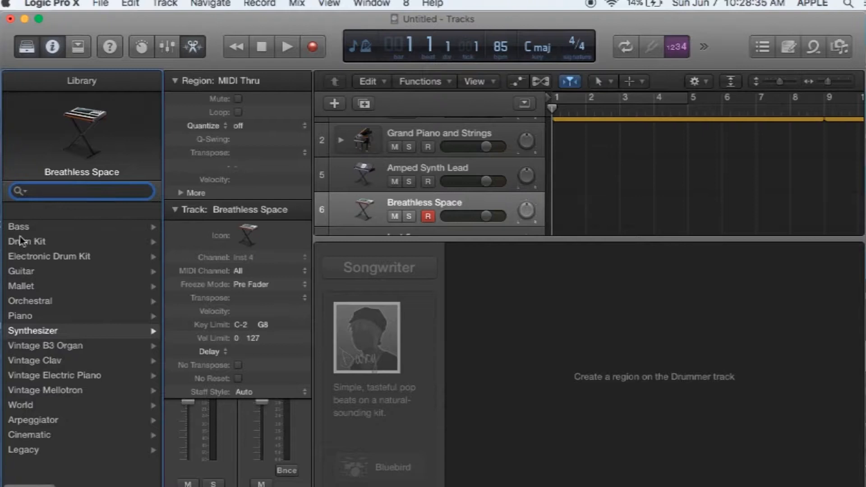
pyautogui.press('Escape')
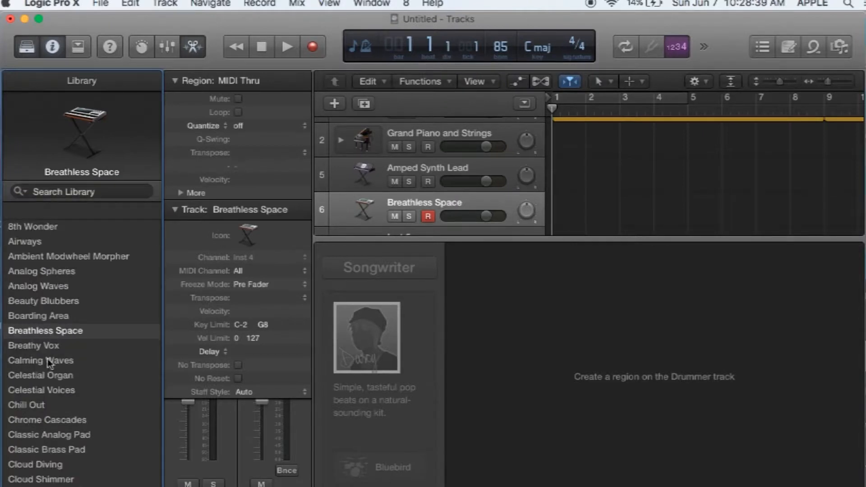
pyautogui.click(22, 225)
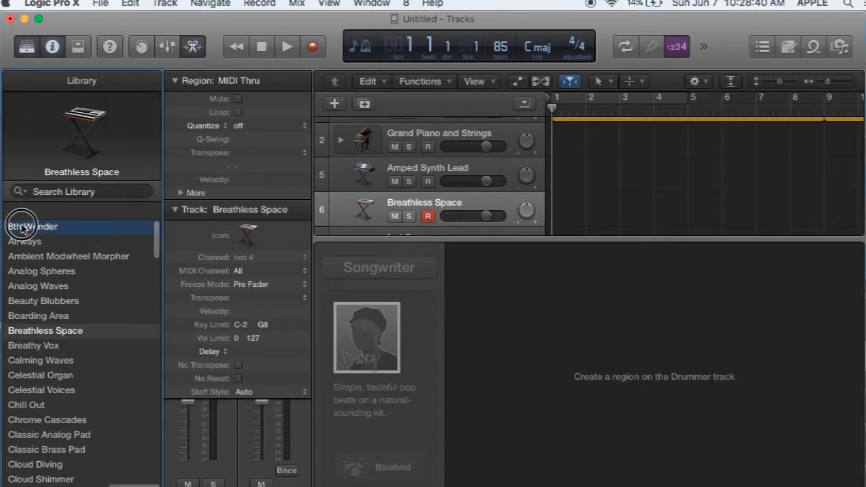
pyautogui.moveTo(154, 241); pyautogui.dragTo(135, 222)
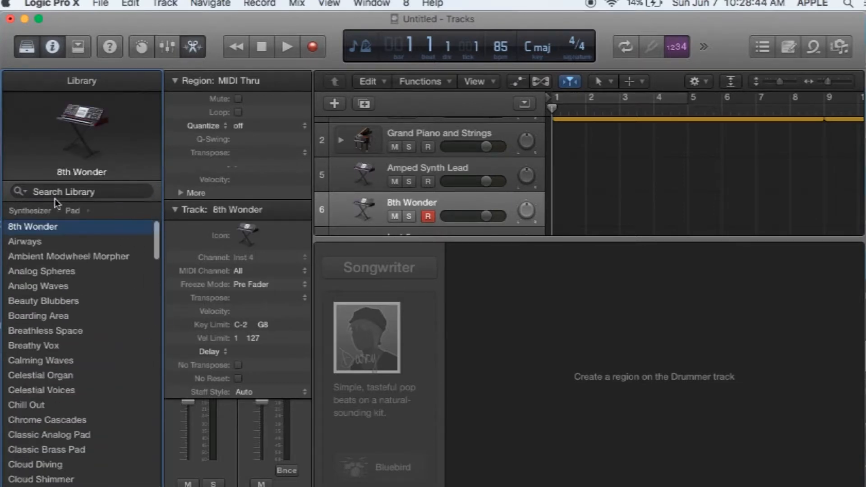
# - Look through the Bass patches, search the library for "trem" and load Fingerstyle Bass on the 8th Wonder track
pyautogui.click(28, 211)
pyautogui.click(20, 228)
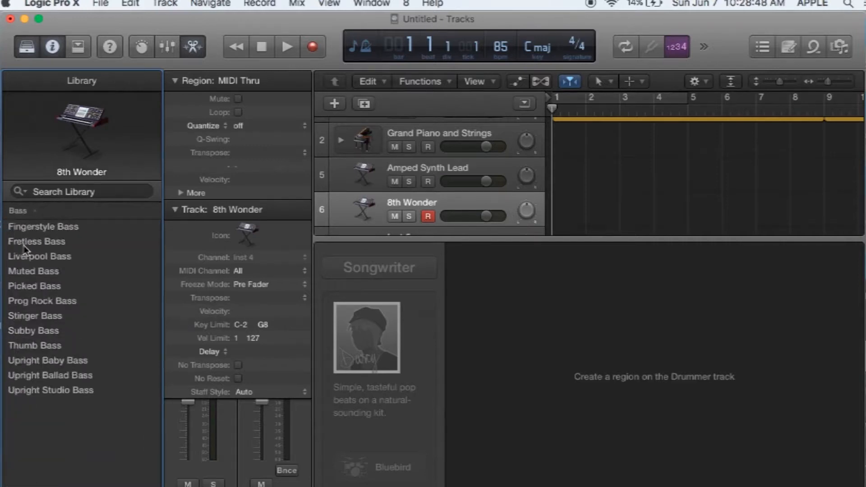
pyautogui.click(16, 213)
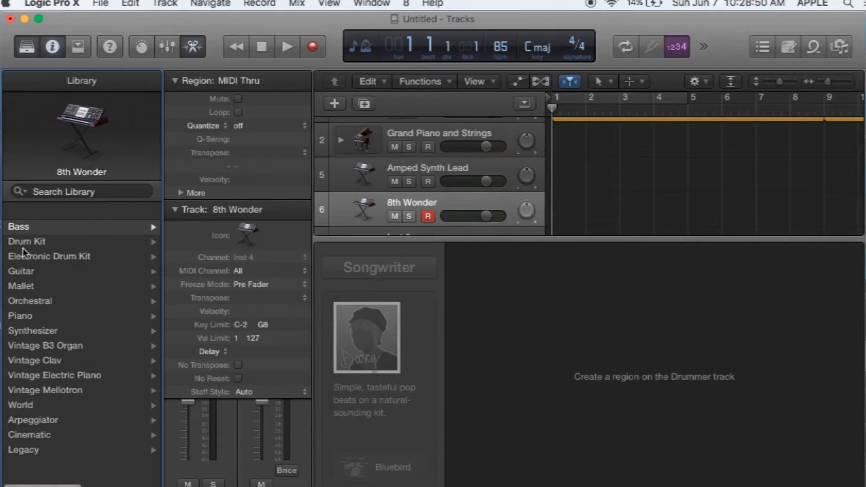
pyautogui.click(62, 190)
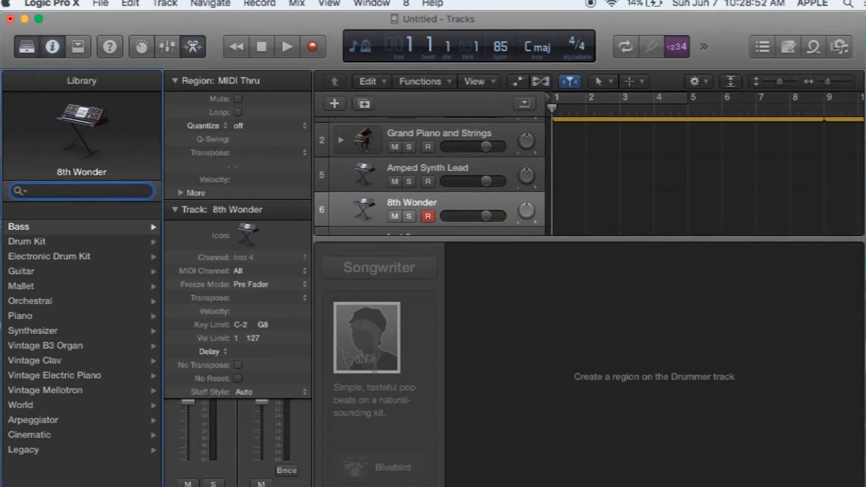
pyautogui.write('trem')
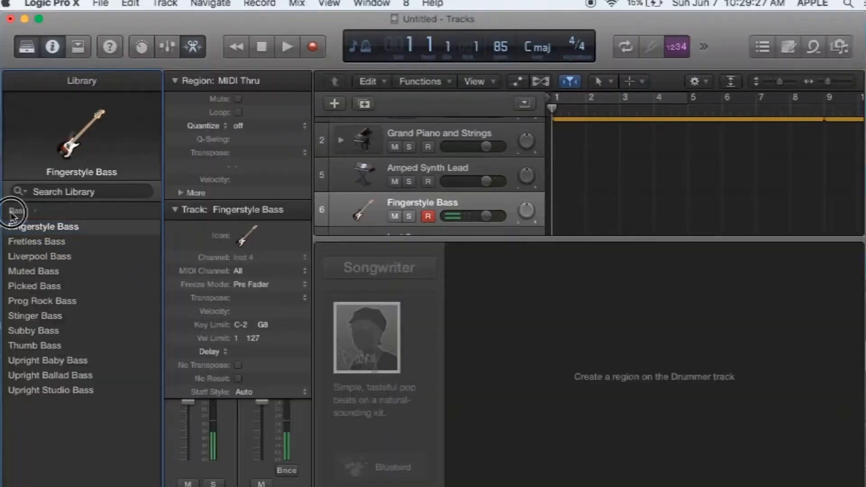
# - Browse the library's Drum Kit, Electronic Drum Kit, Guitar, Mallet and Synthesizer categories, including the Arrangement FX patches
pyautogui.click(14, 210)
pyautogui.click(30, 241)
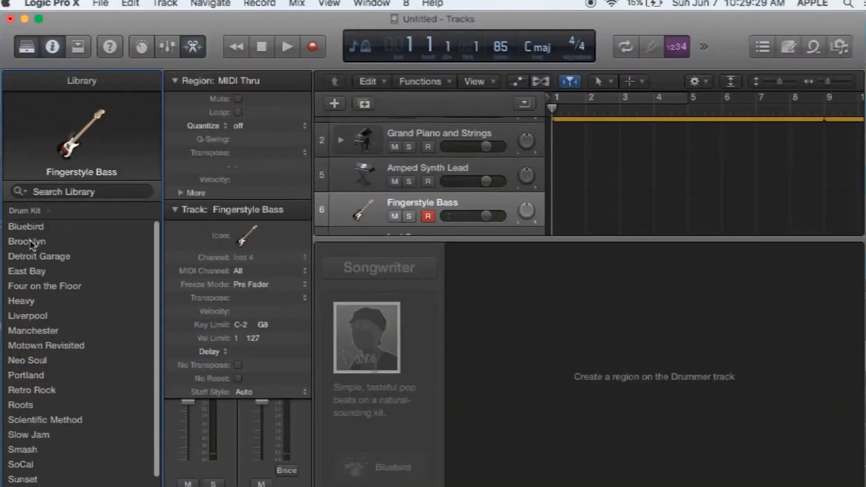
pyautogui.click(20, 209)
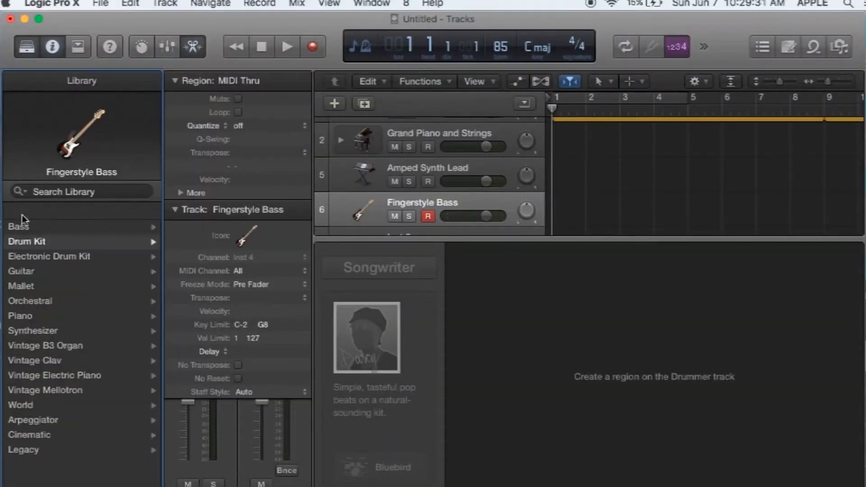
pyautogui.click(34, 257)
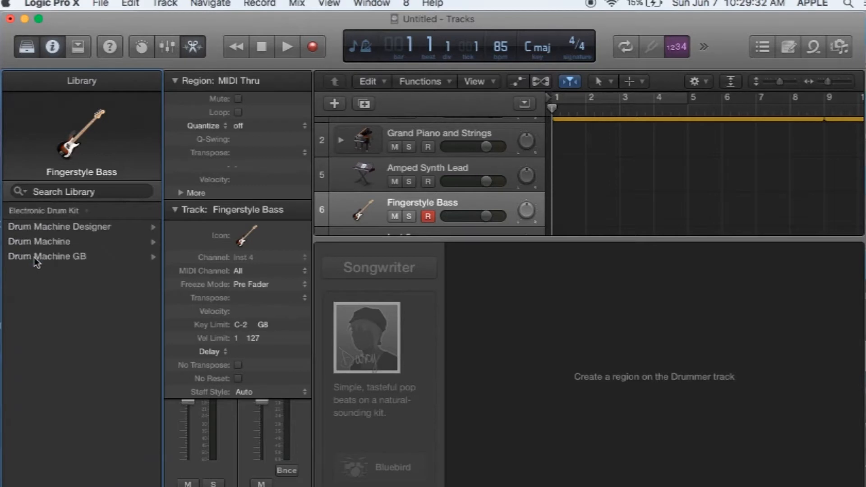
pyautogui.click(20, 211)
pyautogui.click(28, 272)
pyautogui.click(13, 209)
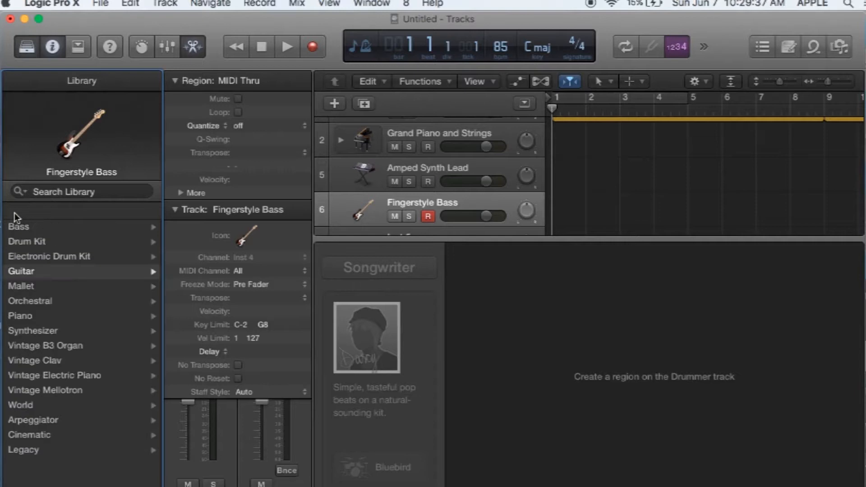
pyautogui.click(18, 288)
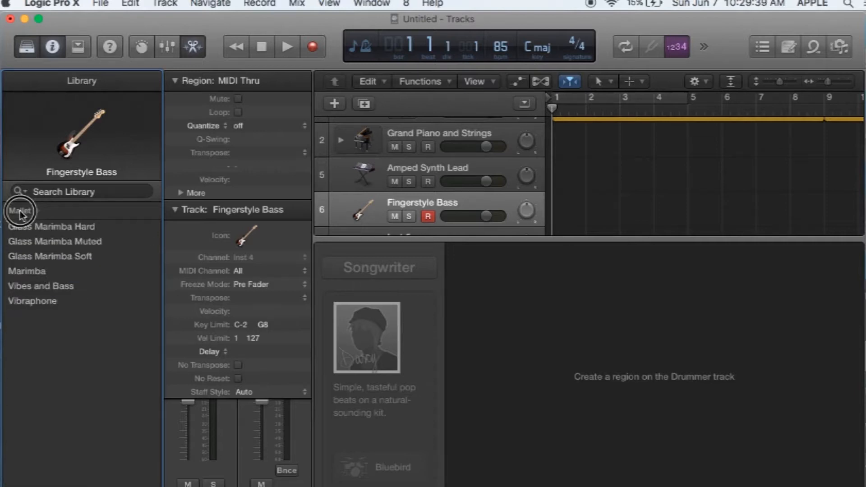
pyautogui.click(20, 210)
pyautogui.click(23, 332)
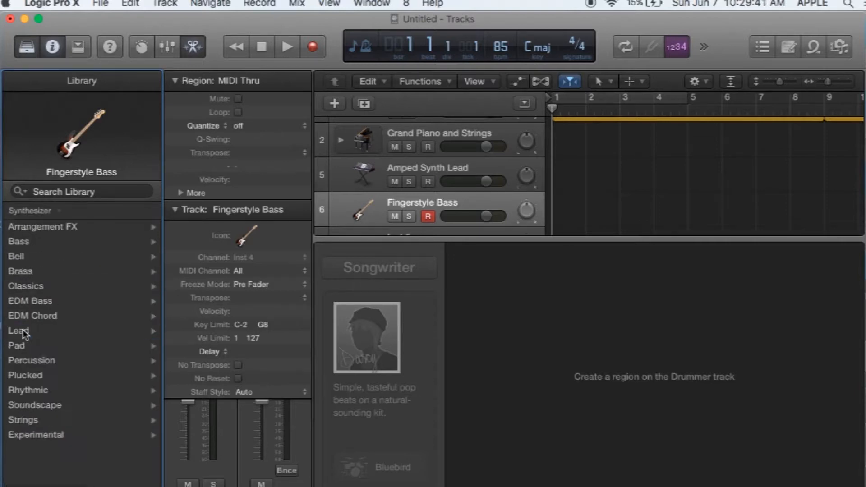
pyautogui.click(23, 229)
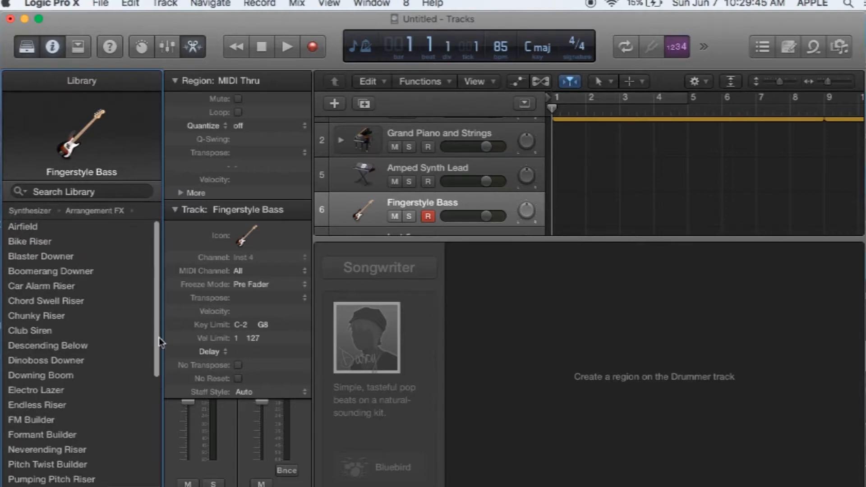
pyautogui.moveTo(156, 348); pyautogui.dragTo(155, 271)
pyautogui.click(14, 214)
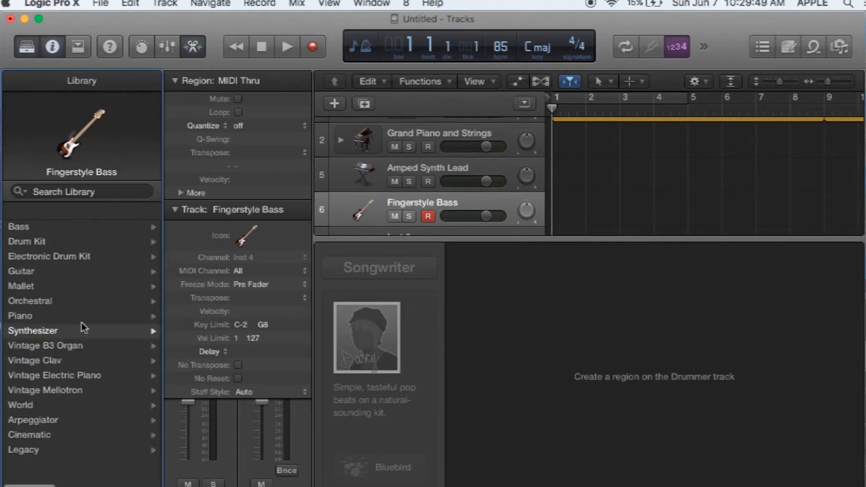